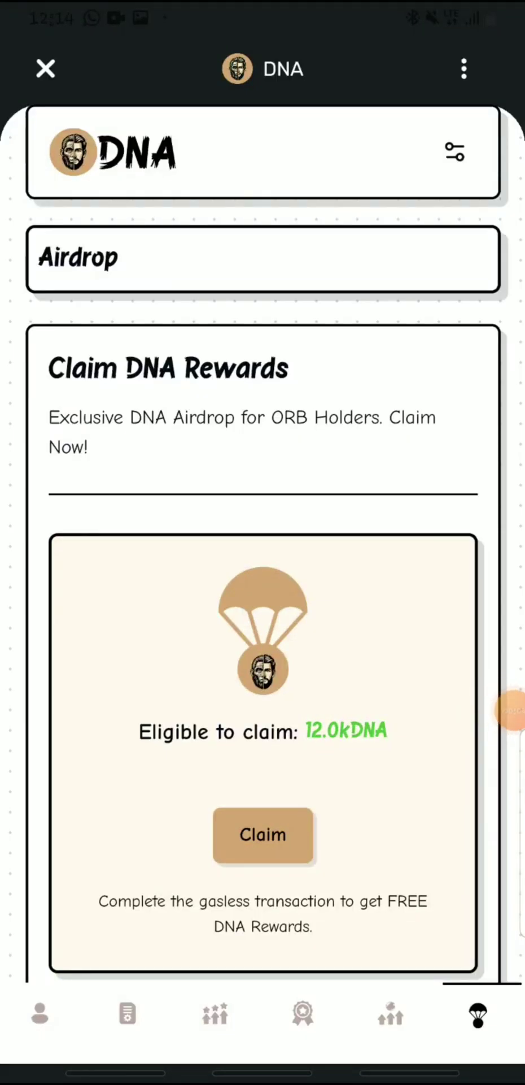
Navigate World App to its App Store.
click(512, 711)
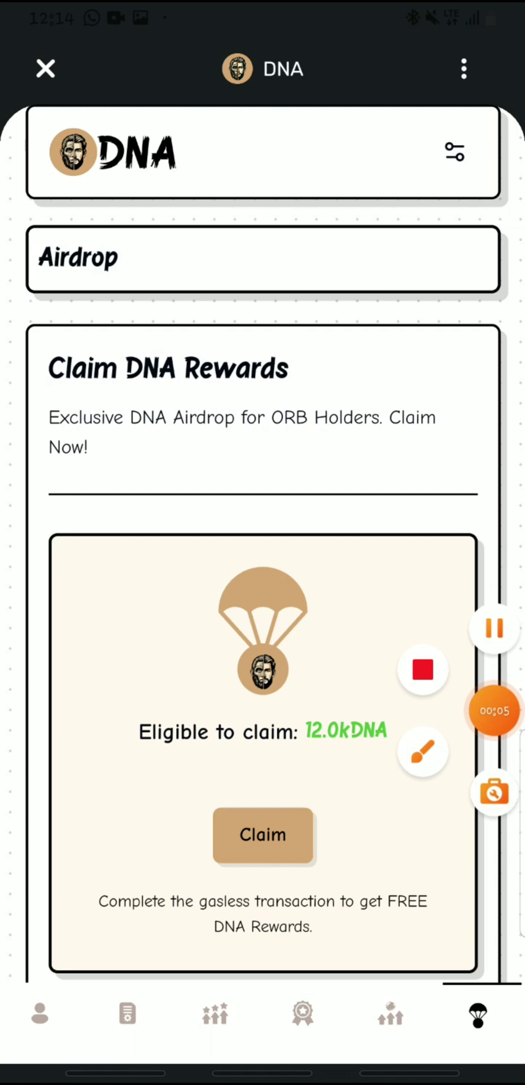
click(424, 683)
click(399, 987)
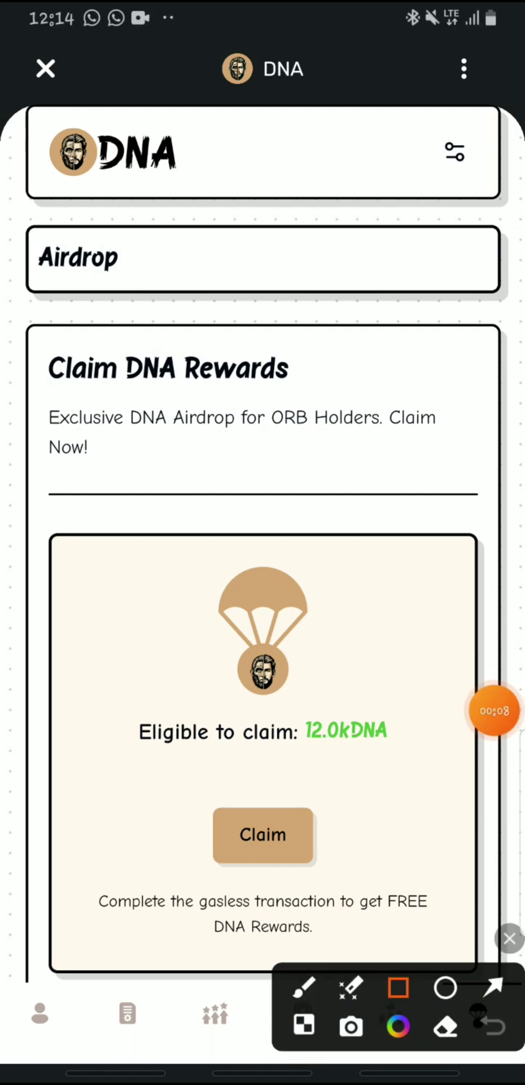
mouse_move(45, 128)
mouse_down()
mouse_move(53, 136)
mouse_move(261, 184)
mouse_up()
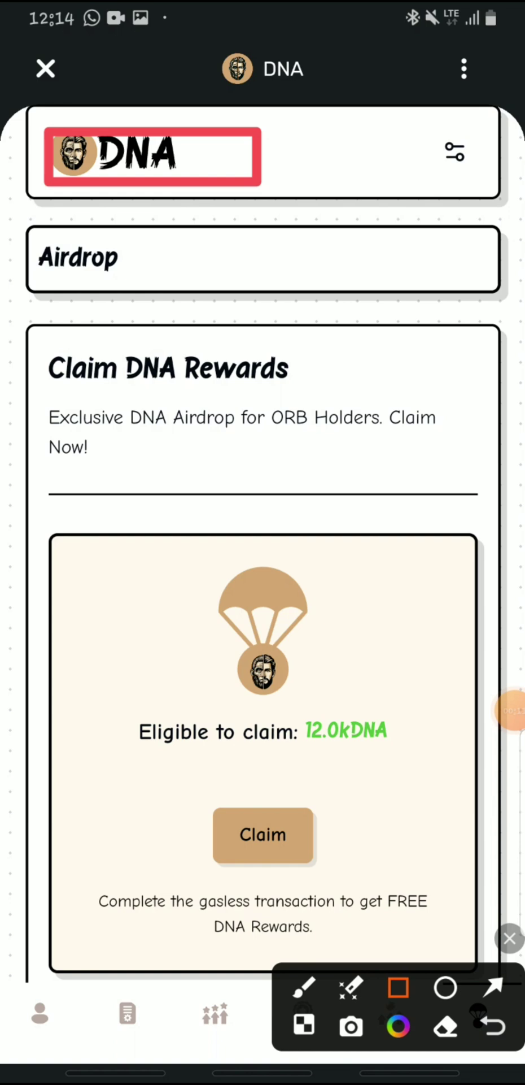
mouse_move(109, 548)
mouse_down()
mouse_move(158, 760)
mouse_move(413, 906)
mouse_move(442, 913)
mouse_up()
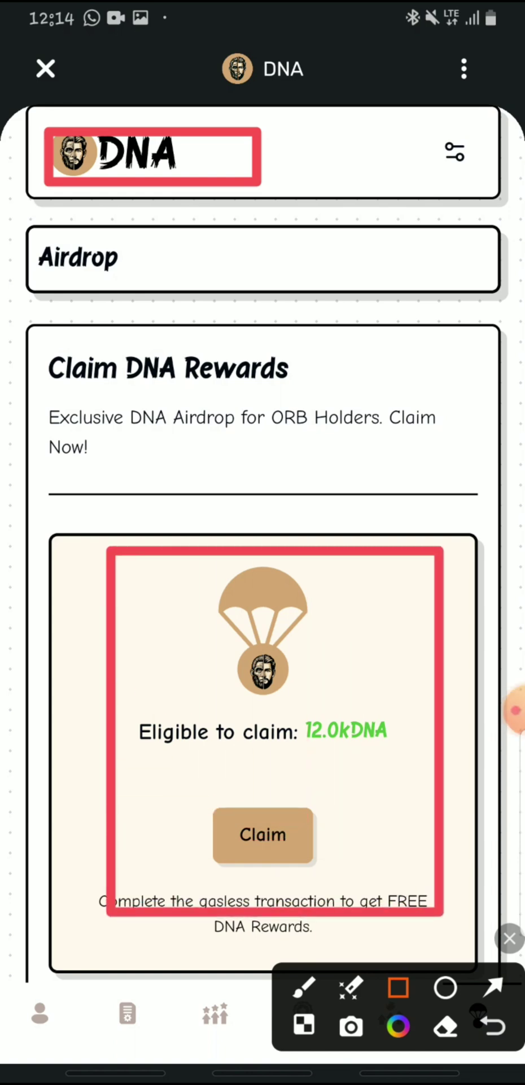
click(493, 987)
drag(335, 489, 351, 640)
drag(261, 470, 284, 642)
drag(177, 500, 202, 624)
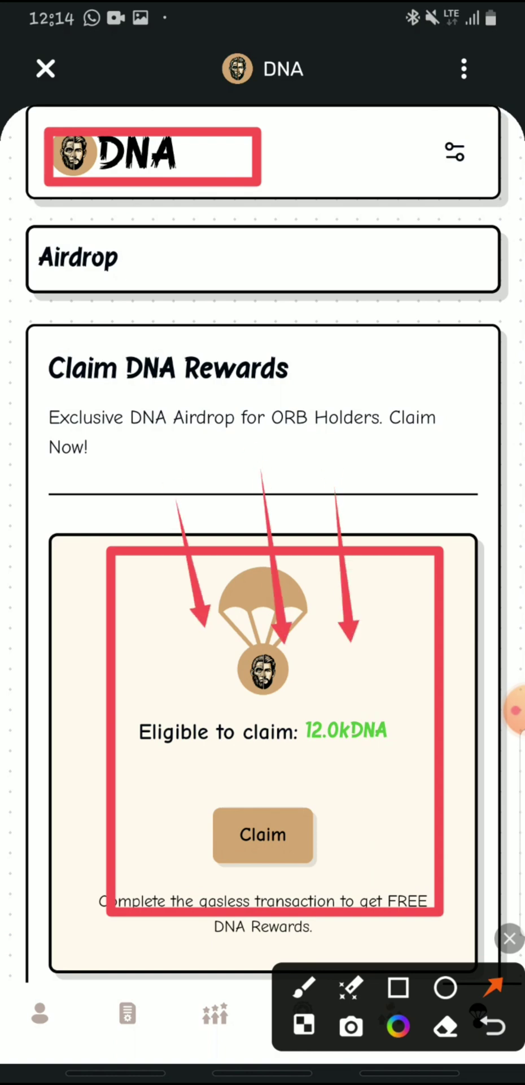
drag(69, 827, 194, 775)
drag(424, 859, 356, 783)
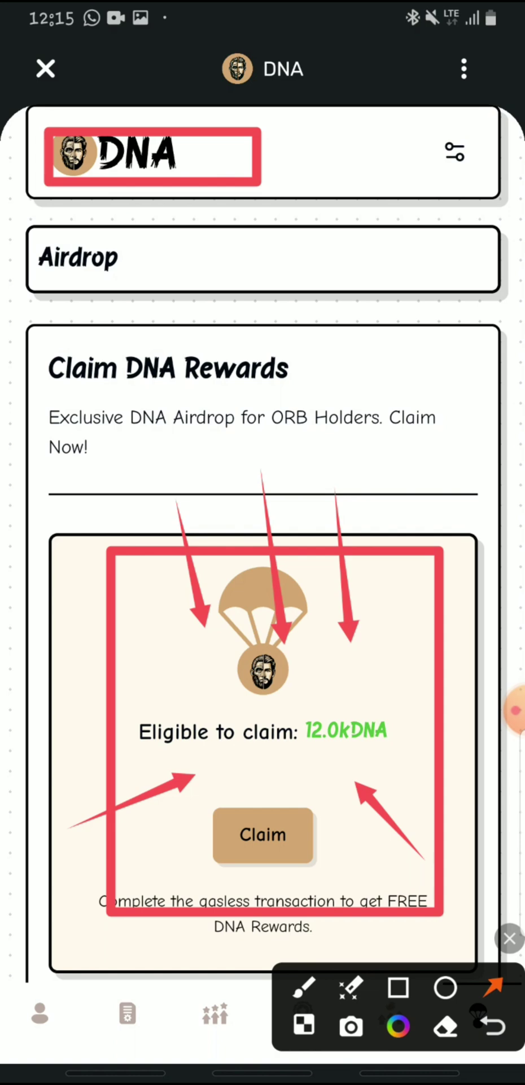
click(398, 987)
mouse_move(200, 776)
mouse_down()
mouse_move(246, 852)
mouse_move(350, 872)
mouse_up()
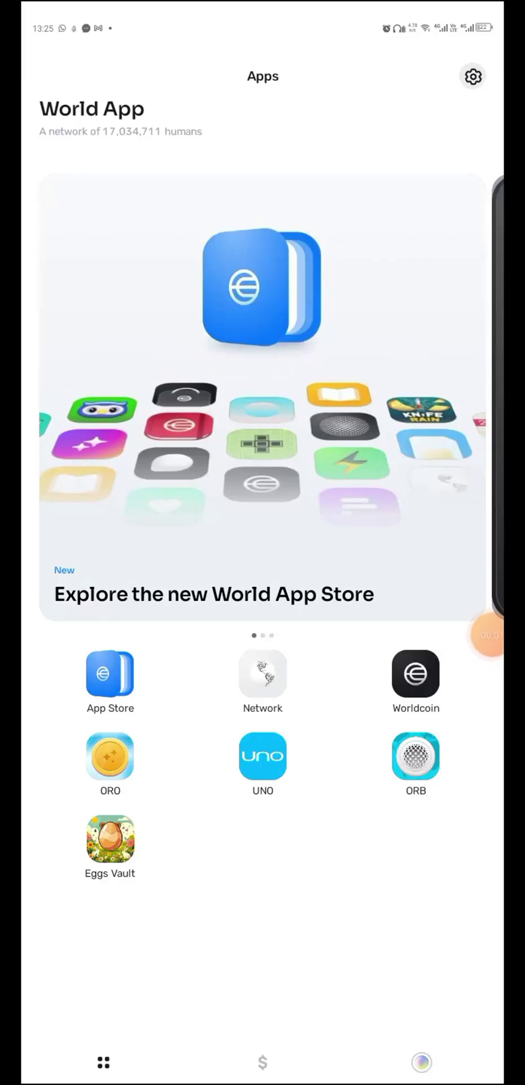
click(471, 635)
click(469, 693)
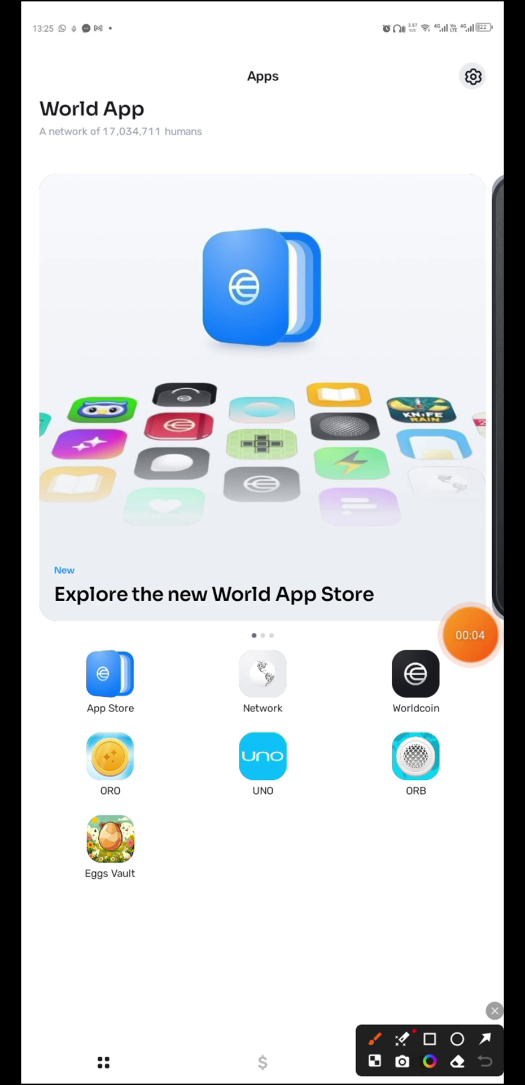
click(430, 1039)
drag(59, 649, 196, 731)
click(485, 1038)
drag(275, 987, 170, 656)
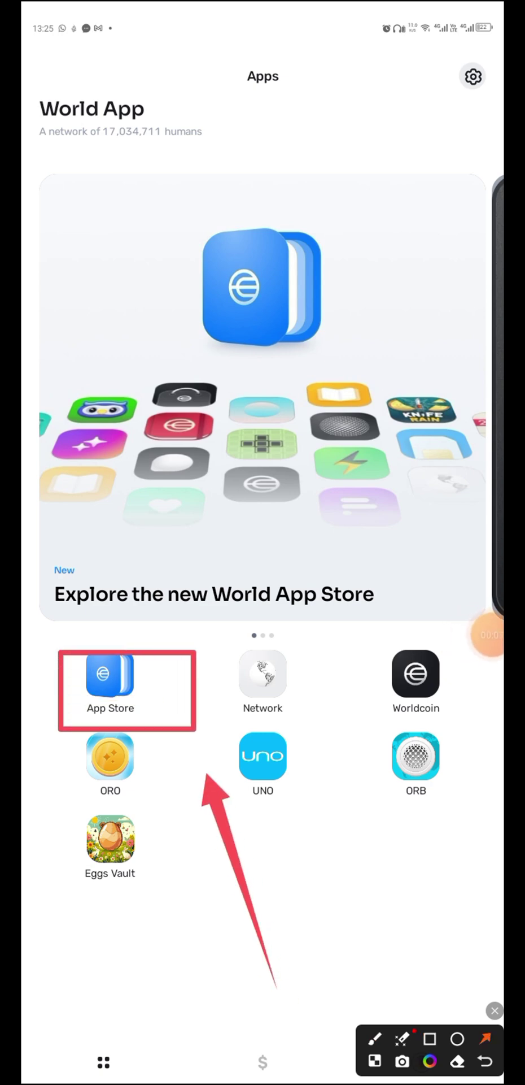
drag(238, 961, 172, 658)
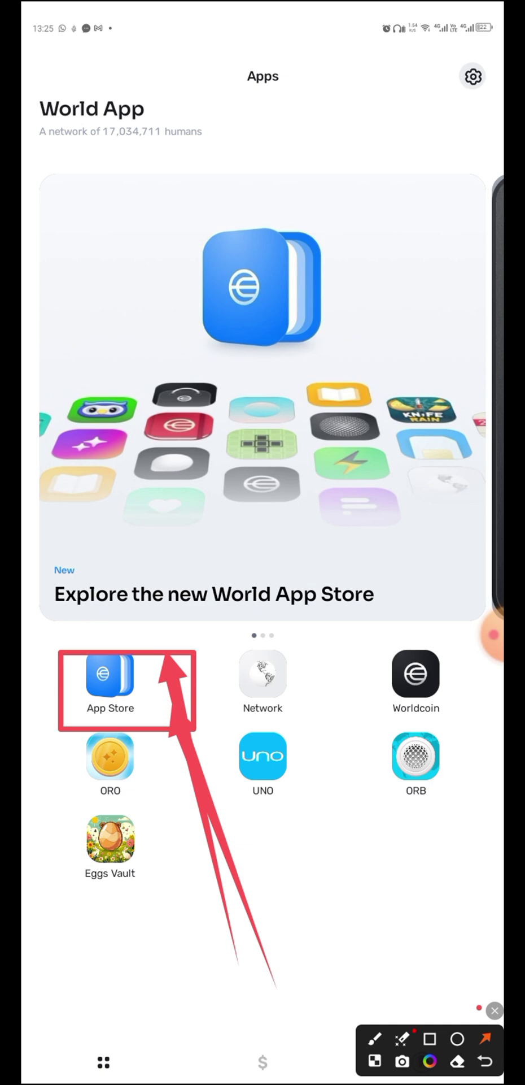
click(494, 1010)
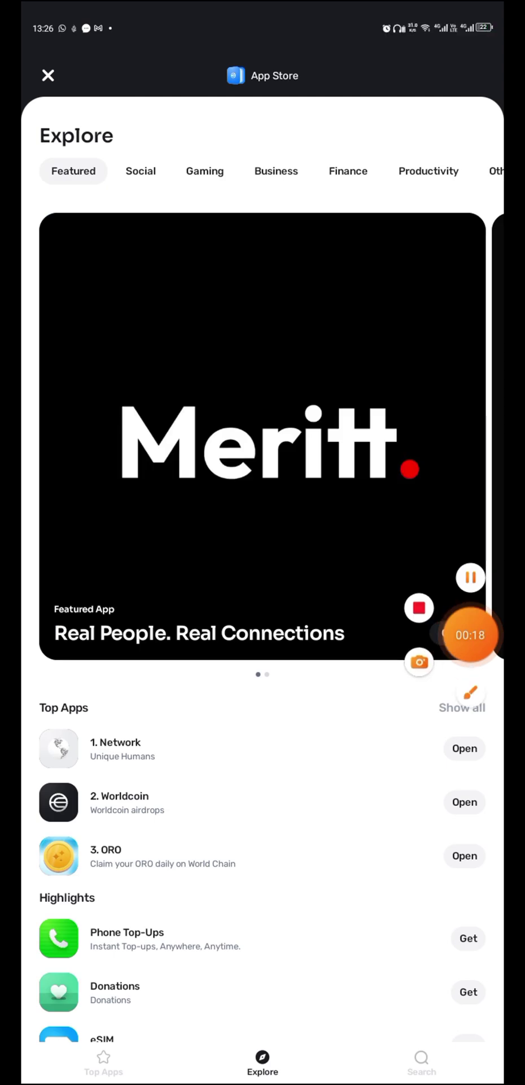
click(430, 1079)
click(485, 1039)
mouse_move(212, 681)
mouse_down()
mouse_move(347, 192)
mouse_move(361, 162)
mouse_up()
mouse_move(429, 1051)
mouse_down()
mouse_move(395, 1028)
mouse_move(317, 1016)
mouse_up()
click(383, 974)
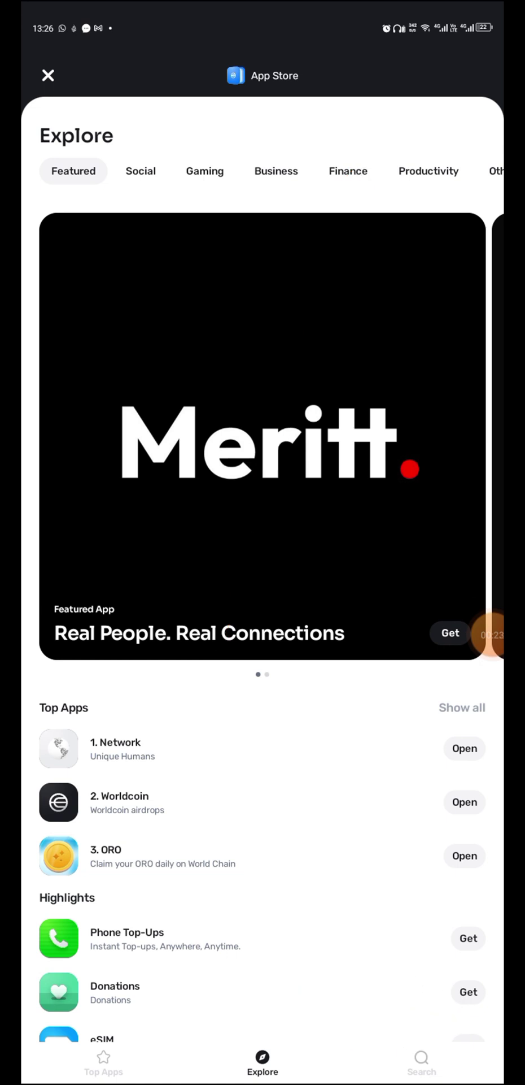
Show the App Store's list of Finance apps.
click(348, 171)
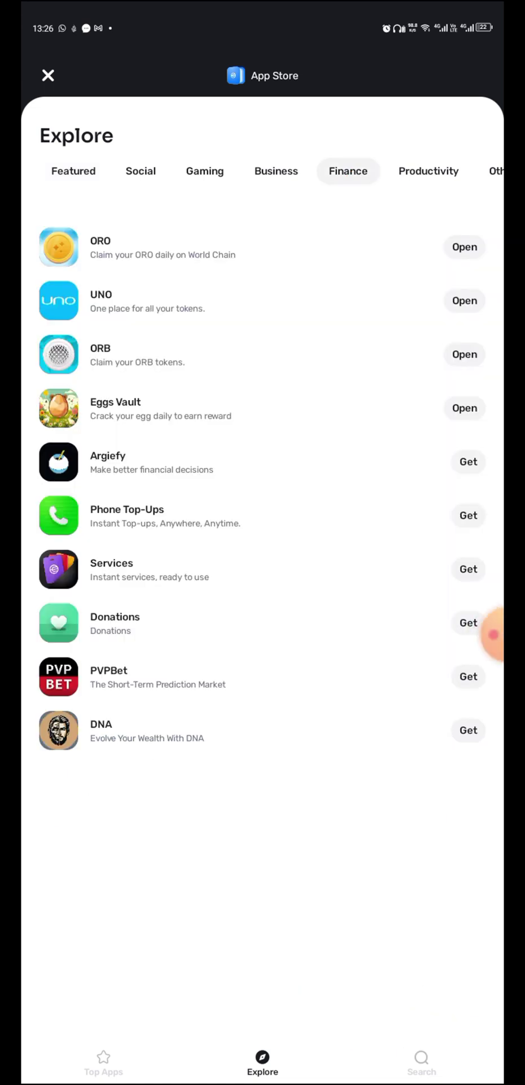
click(493, 634)
click(469, 695)
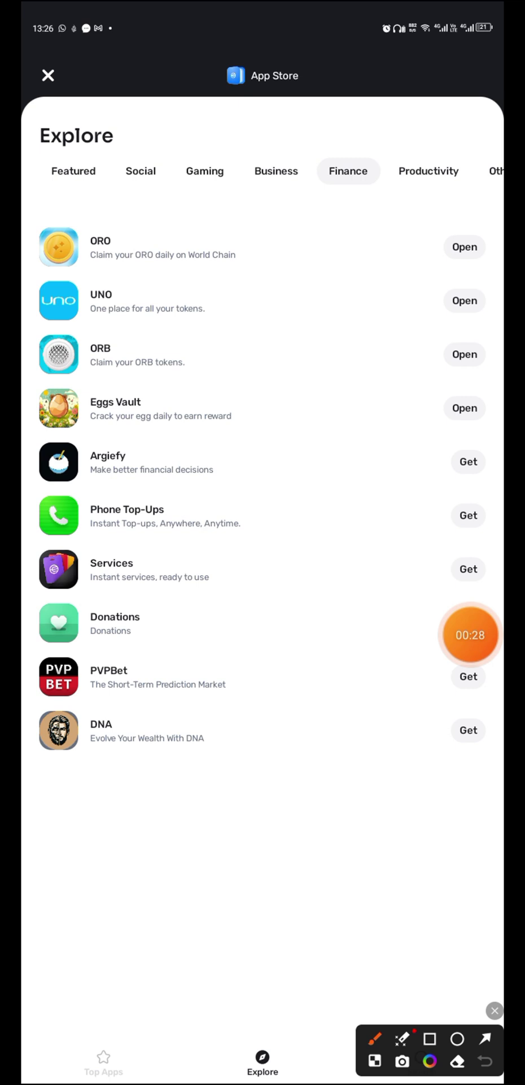
click(430, 1039)
mouse_move(35, 692)
mouse_down()
mouse_move(91, 754)
mouse_move(500, 772)
mouse_up()
click(485, 1038)
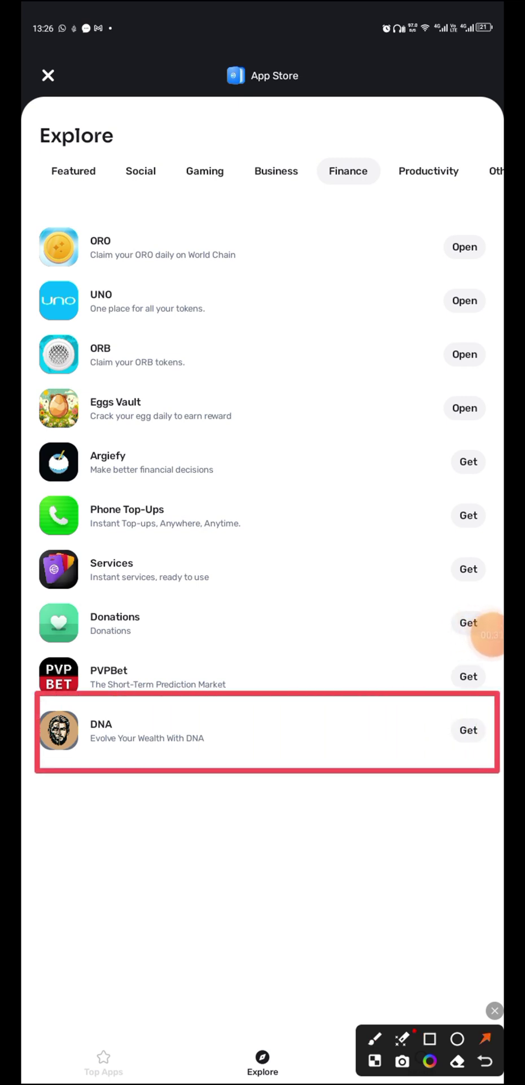
drag(410, 901, 470, 742)
drag(405, 645, 456, 727)
click(495, 1011)
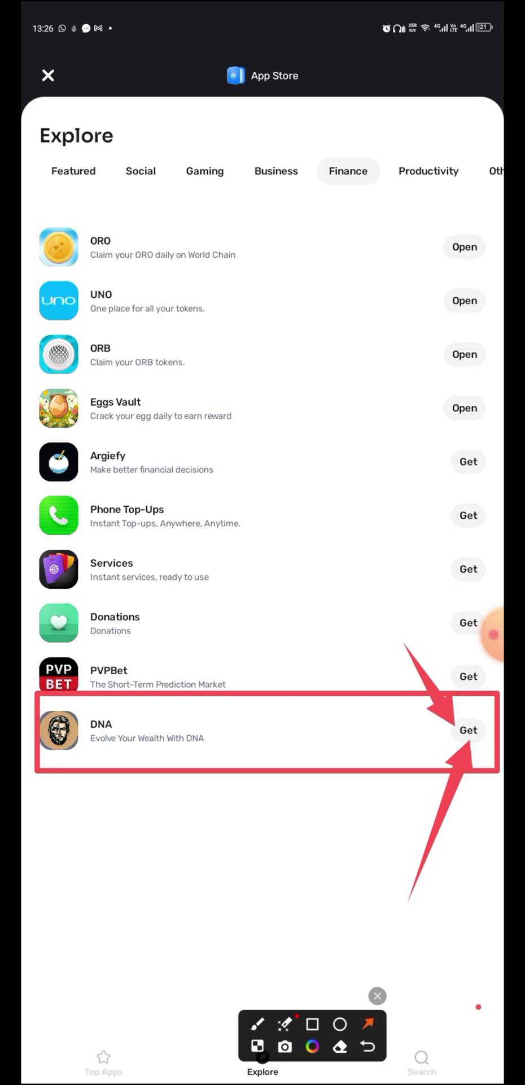
Get the DNA mini app from the Finance list and launch it.
click(468, 730)
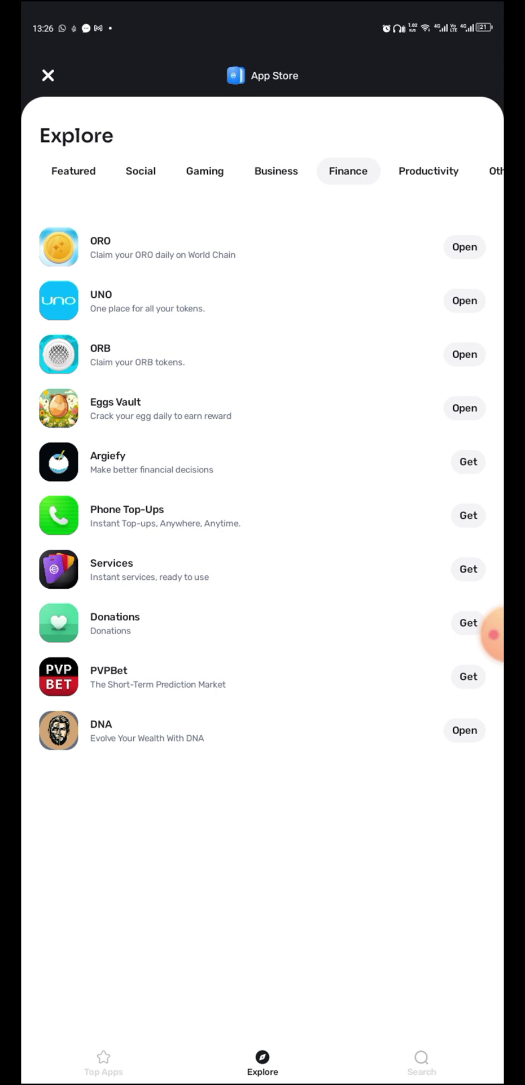
click(493, 634)
click(473, 693)
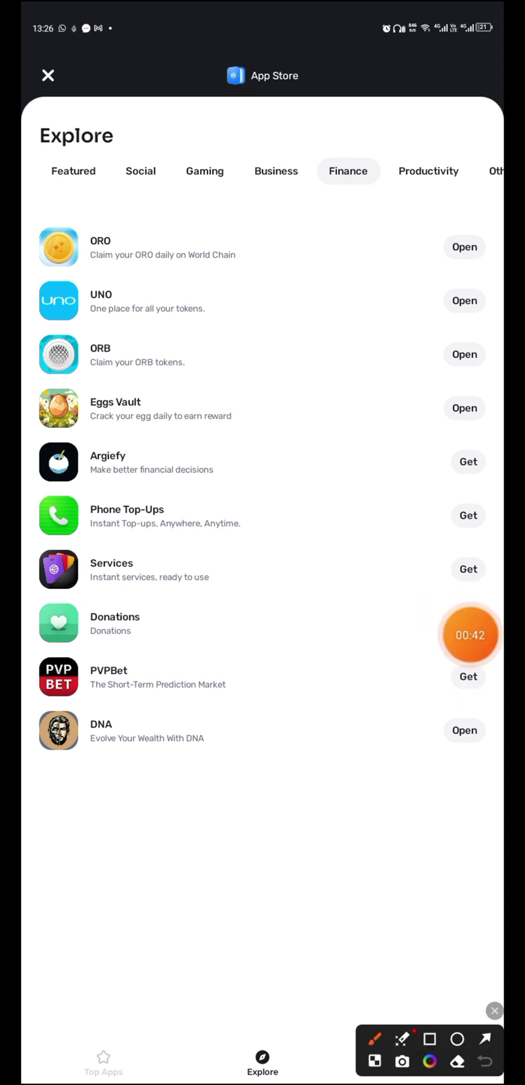
click(486, 1038)
drag(428, 881, 455, 767)
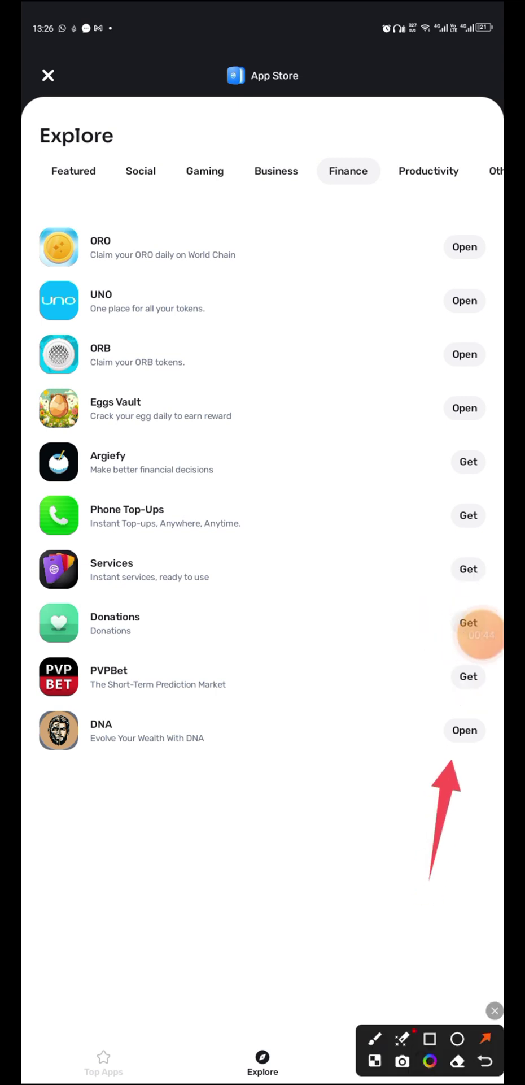
click(495, 1010)
click(469, 622)
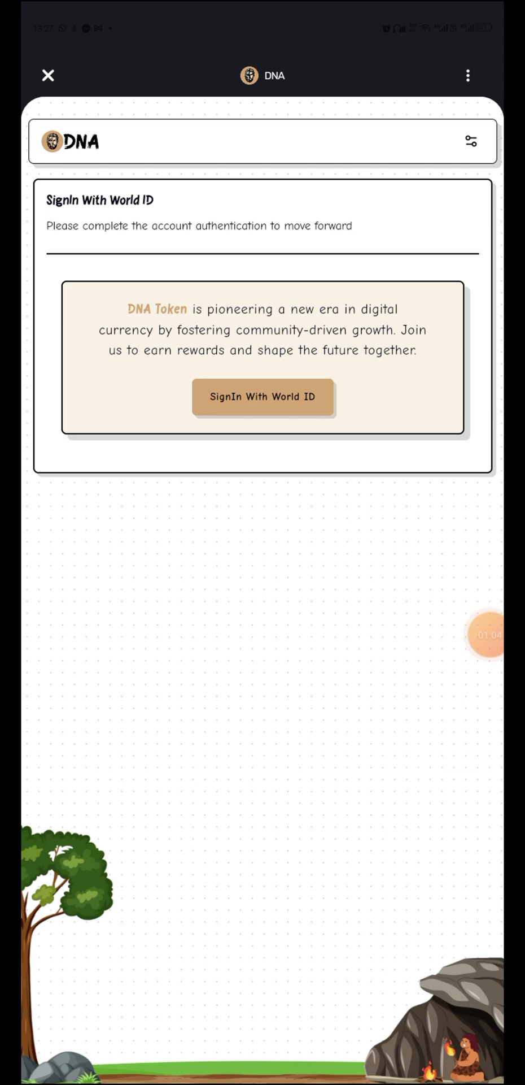
Start DNA sign-in with World ID to bring up the Sign In With Ethereum sheet.
click(493, 635)
click(470, 693)
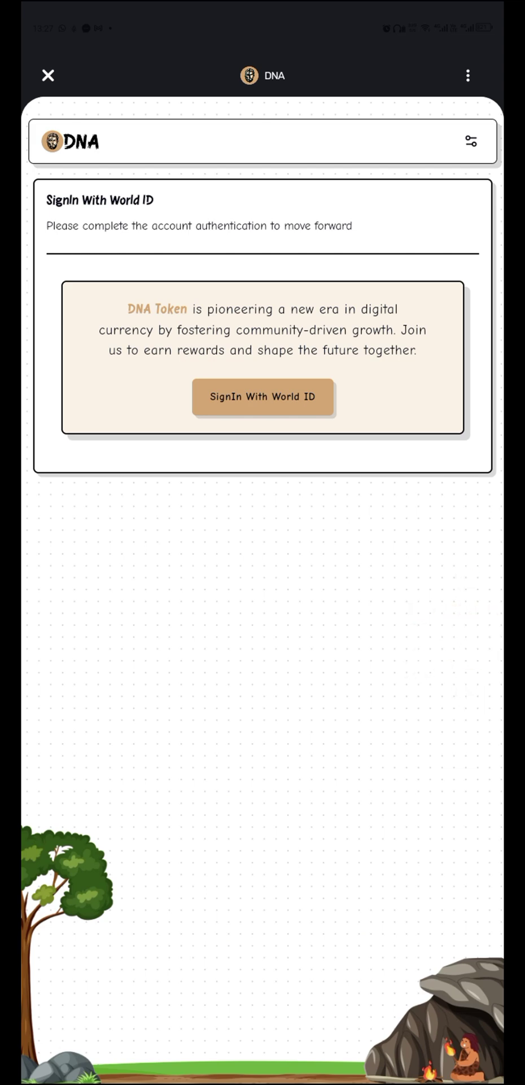
click(430, 1039)
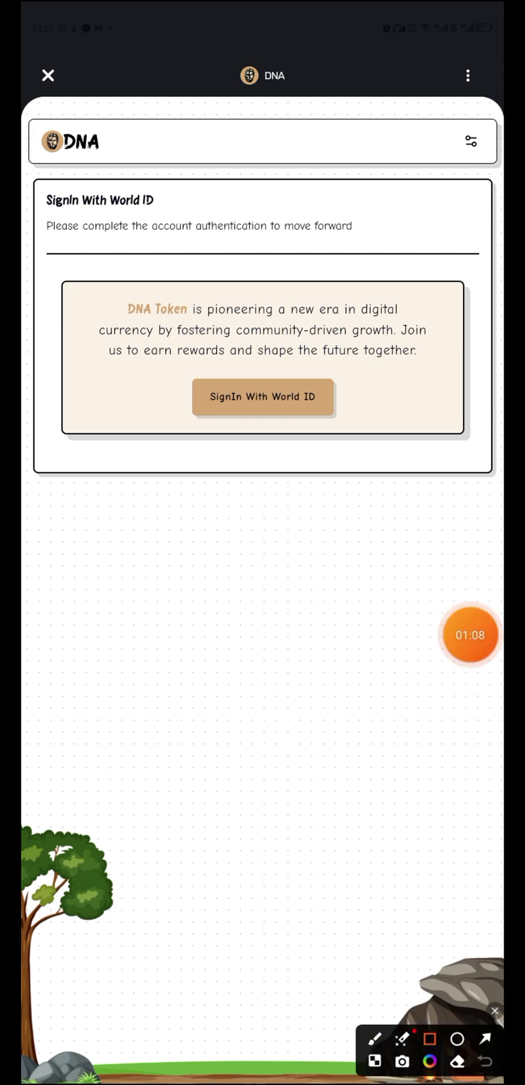
mouse_move(179, 363)
mouse_down()
mouse_move(253, 428)
mouse_move(343, 435)
mouse_up()
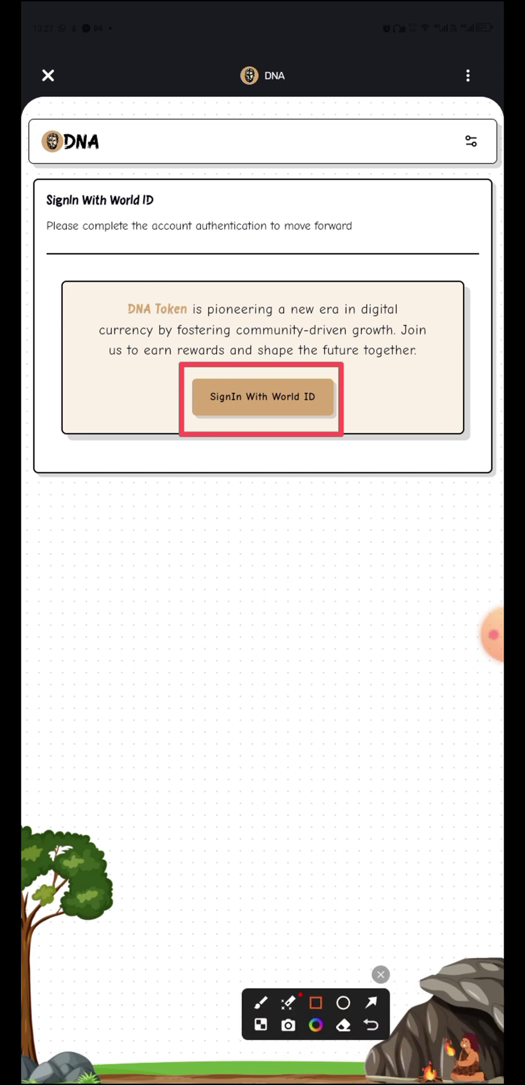
click(495, 1010)
click(262, 396)
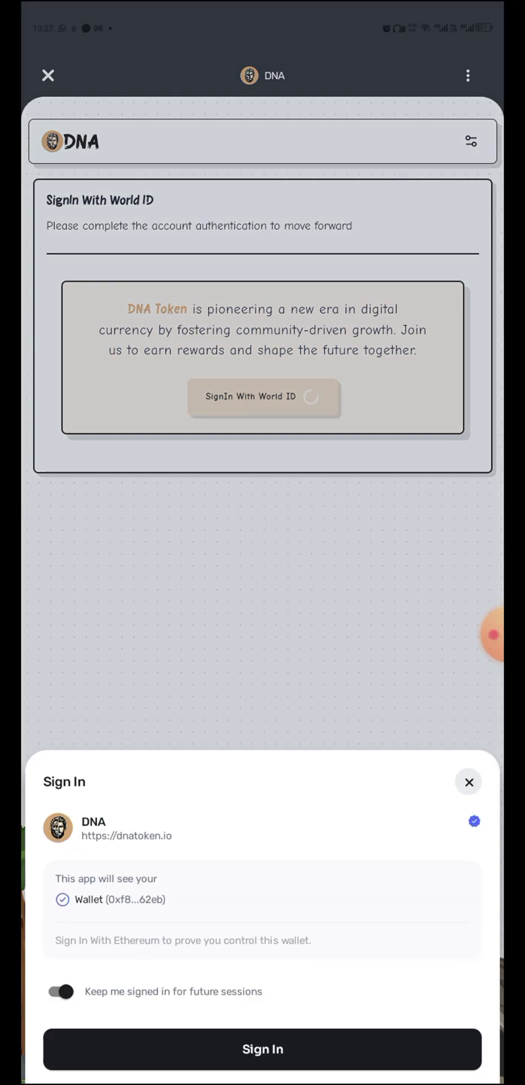
Approve sharing the wallet to sign in to DNA.
click(494, 634)
click(470, 692)
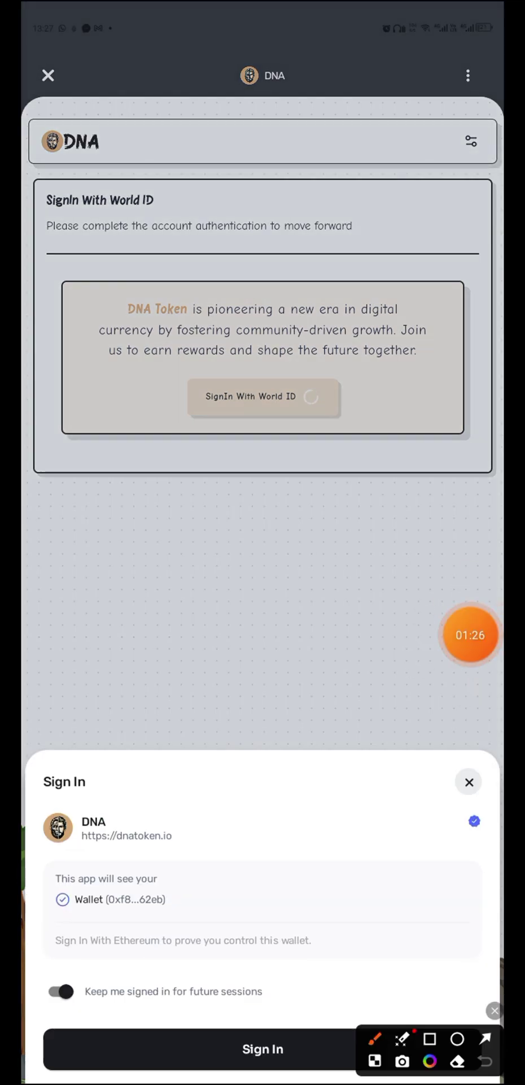
click(430, 1039)
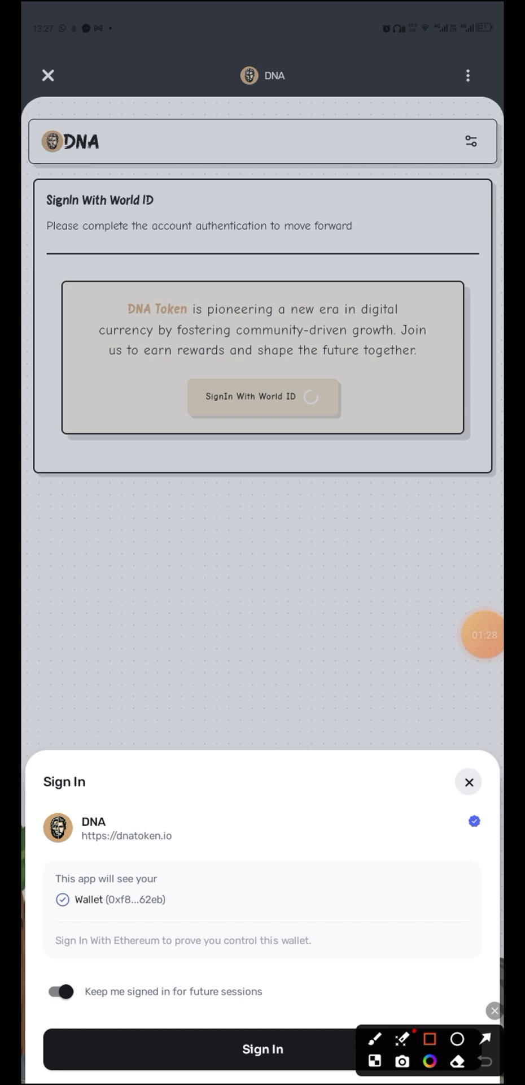
mouse_move(191, 1018)
mouse_down()
mouse_move(226, 1044)
mouse_move(331, 1066)
mouse_up()
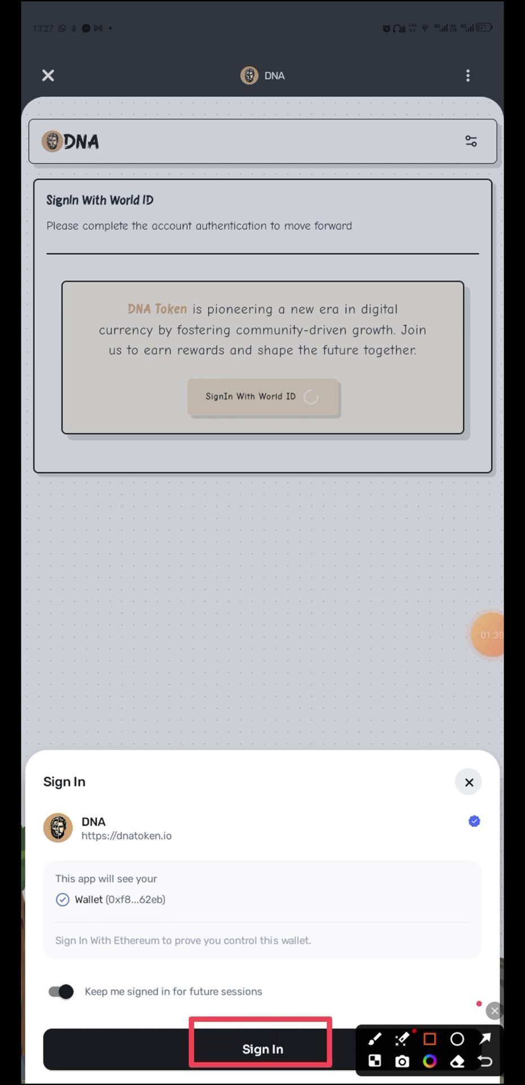
drag(416, 1050, 376, 915)
click(456, 874)
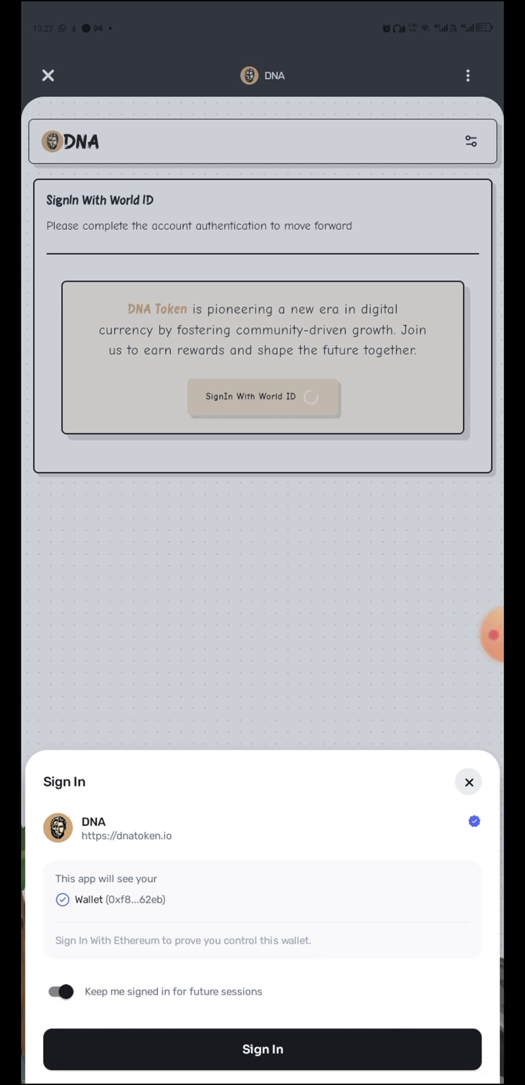
click(263, 1049)
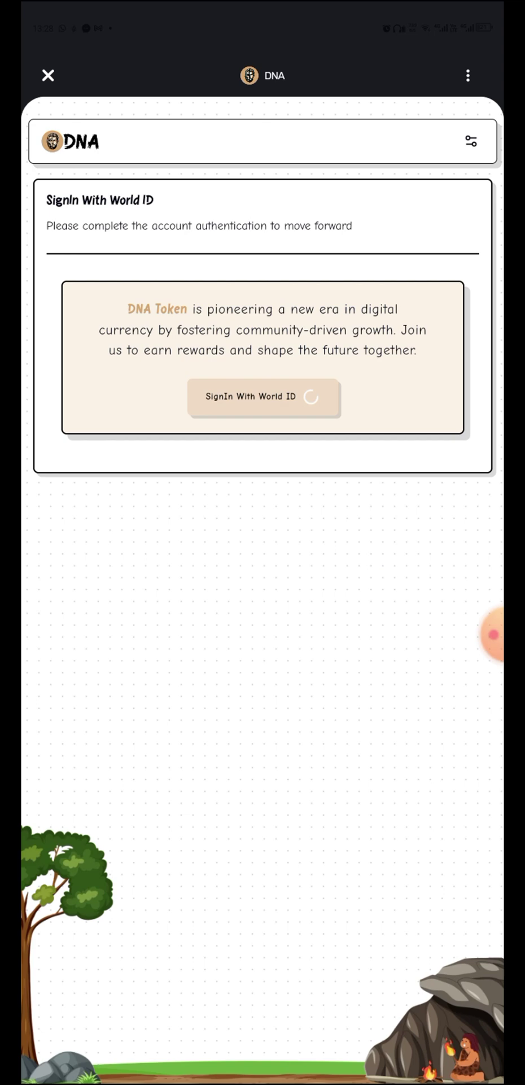
Wait for the Registration page to load at step 1, Enter Invitation Code.
click(493, 634)
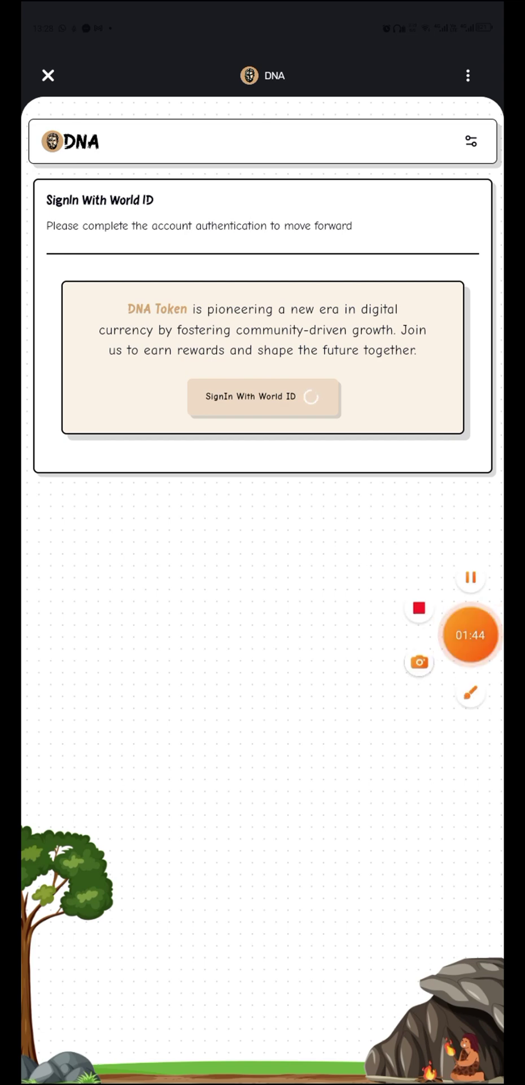
click(471, 693)
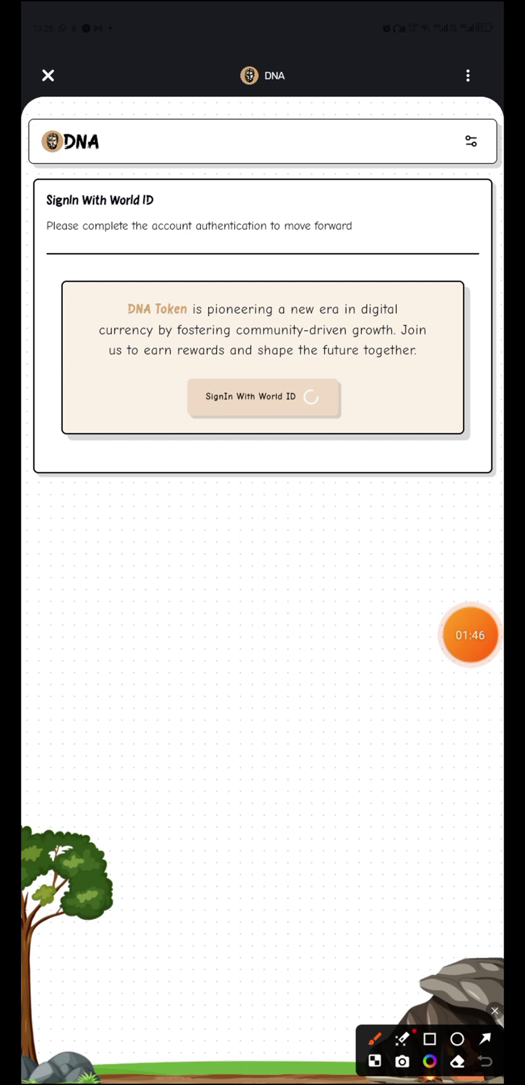
click(486, 1039)
drag(319, 791, 333, 418)
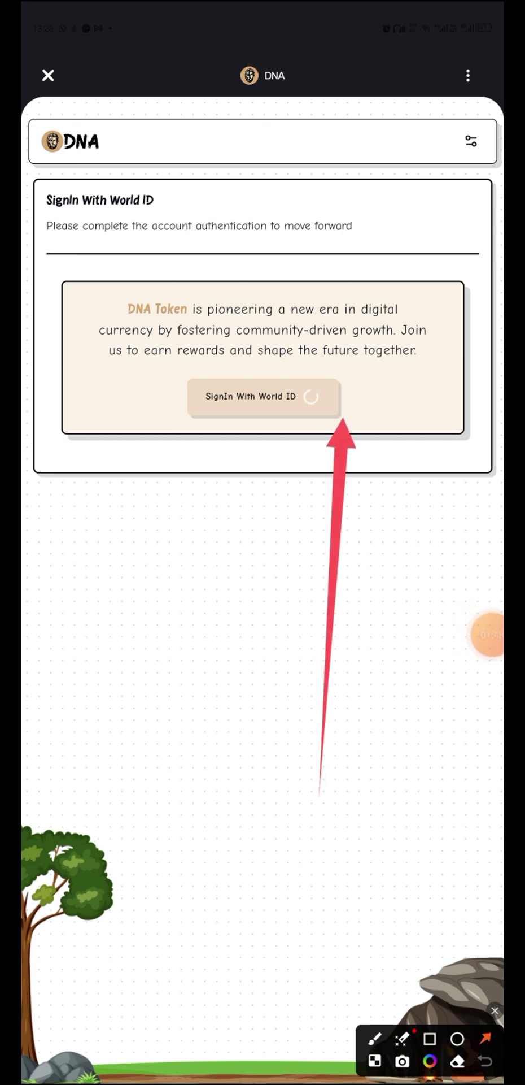
click(259, 709)
drag(268, 693, 311, 433)
drag(204, 673, 281, 432)
drag(258, 254, 308, 358)
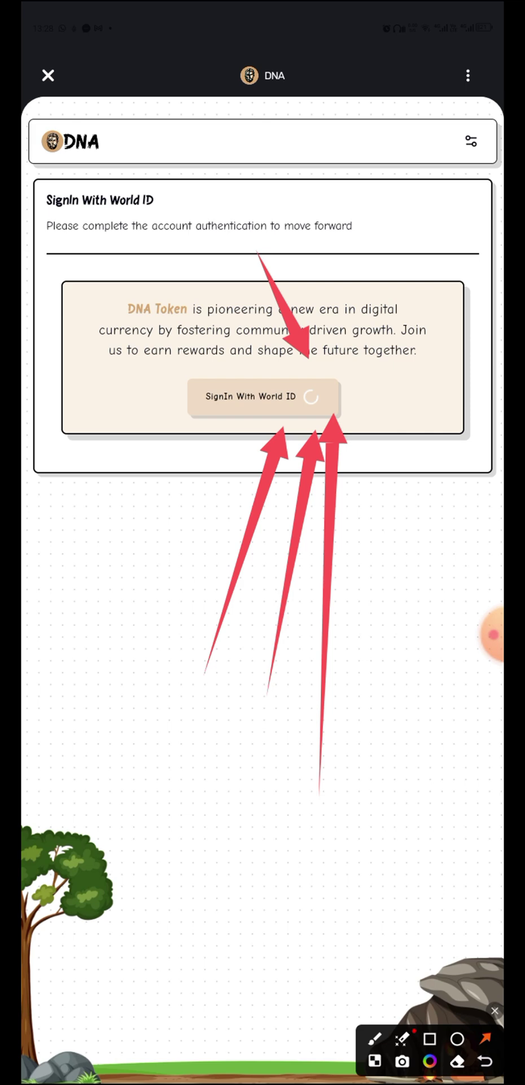
drag(194, 265, 260, 344)
drag(153, 281, 218, 357)
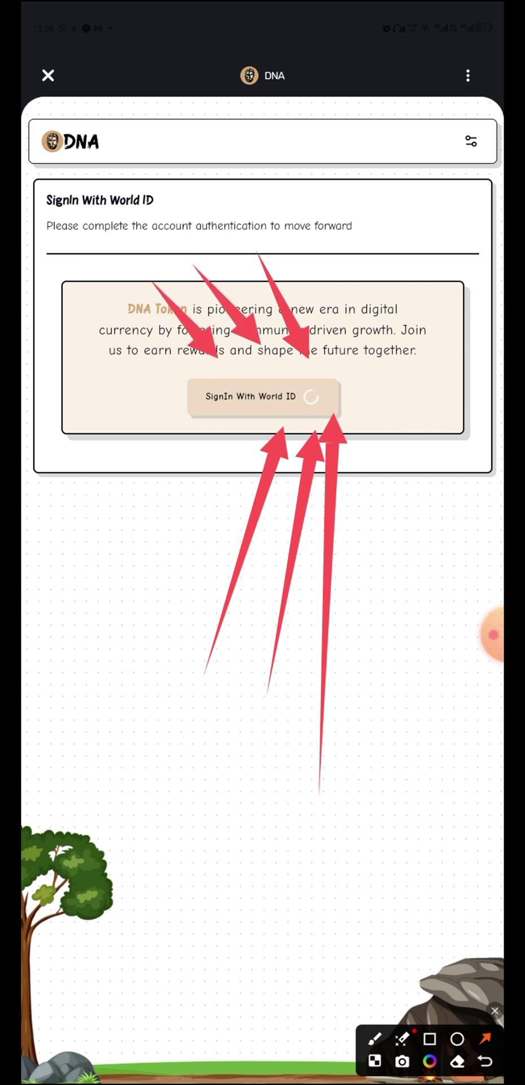
drag(429, 1050, 318, 987)
click(358, 935)
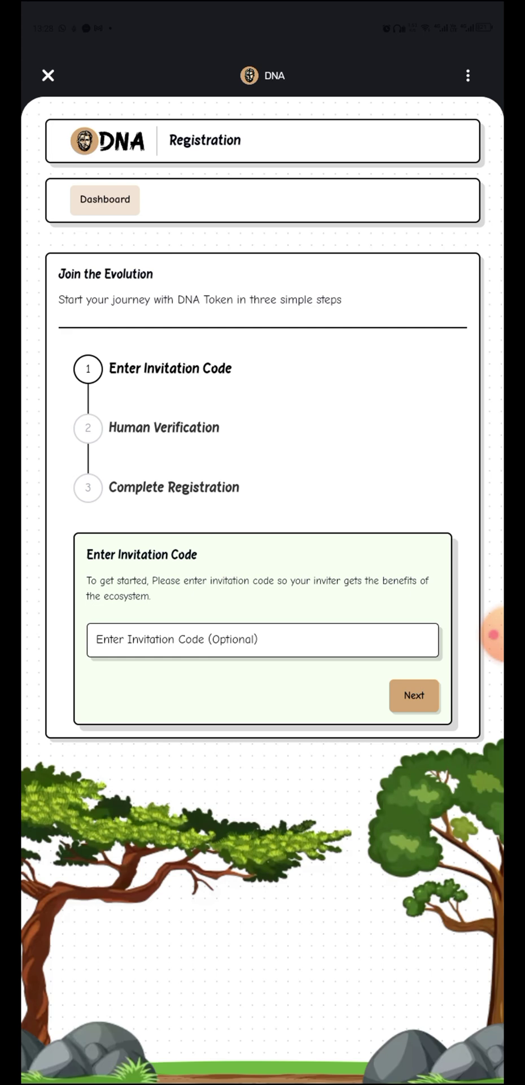
Focus the empty optional invitation code field on Registration step 1.
click(494, 635)
click(475, 692)
drag(80, 574, 469, 737)
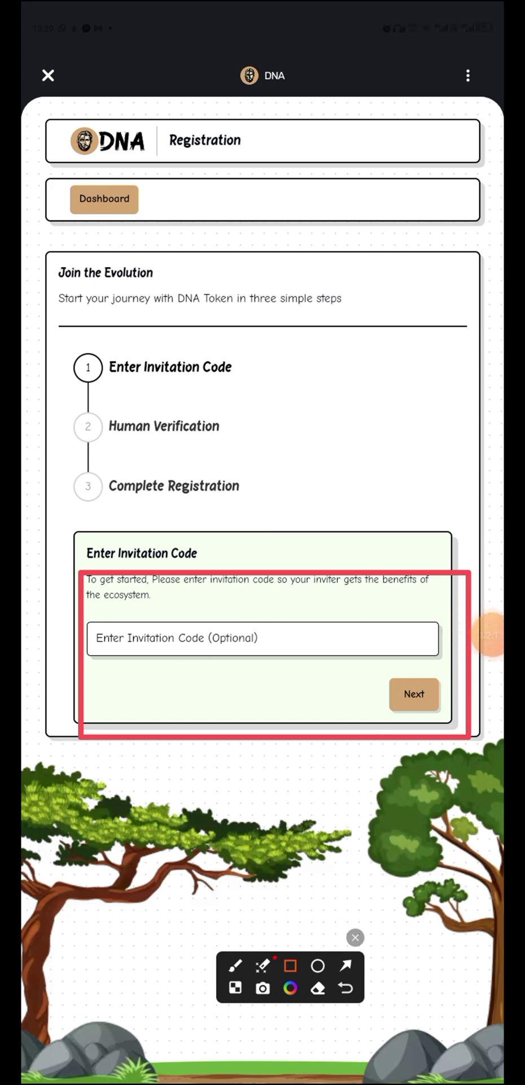
mouse_move(61, 318)
mouse_down()
mouse_move(65, 339)
mouse_move(227, 507)
mouse_move(283, 507)
mouse_up()
click(346, 965)
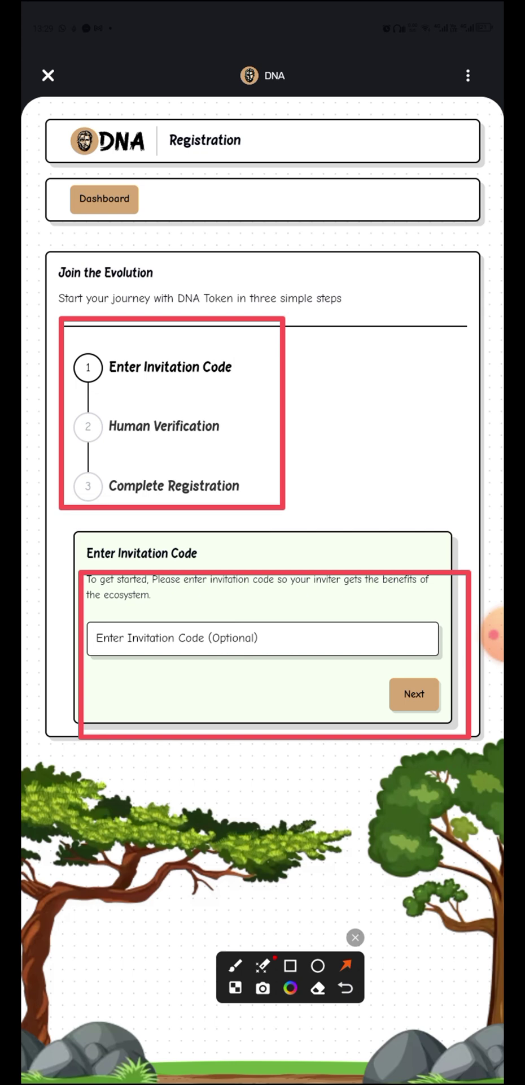
drag(296, 355, 206, 364)
drag(326, 417, 215, 414)
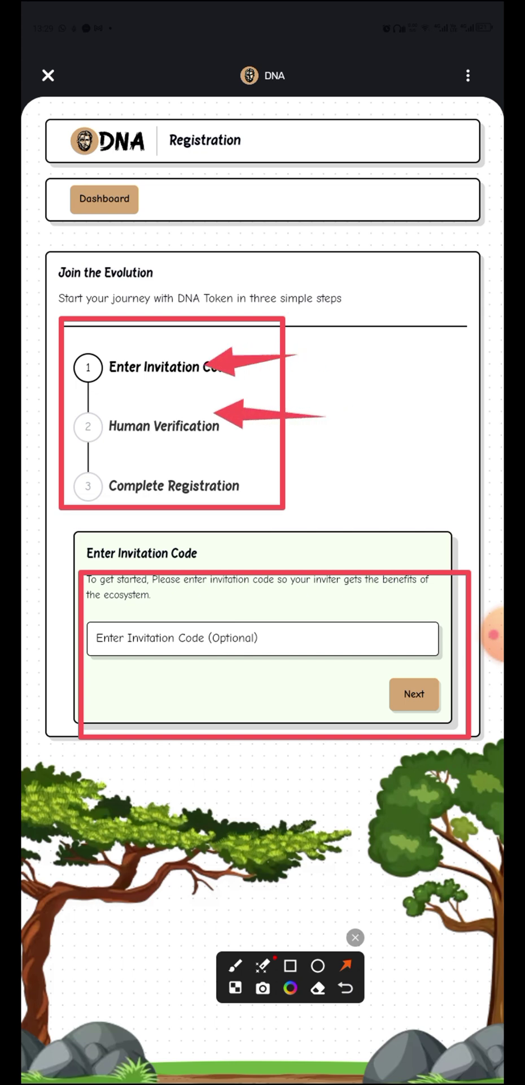
drag(330, 466, 249, 486)
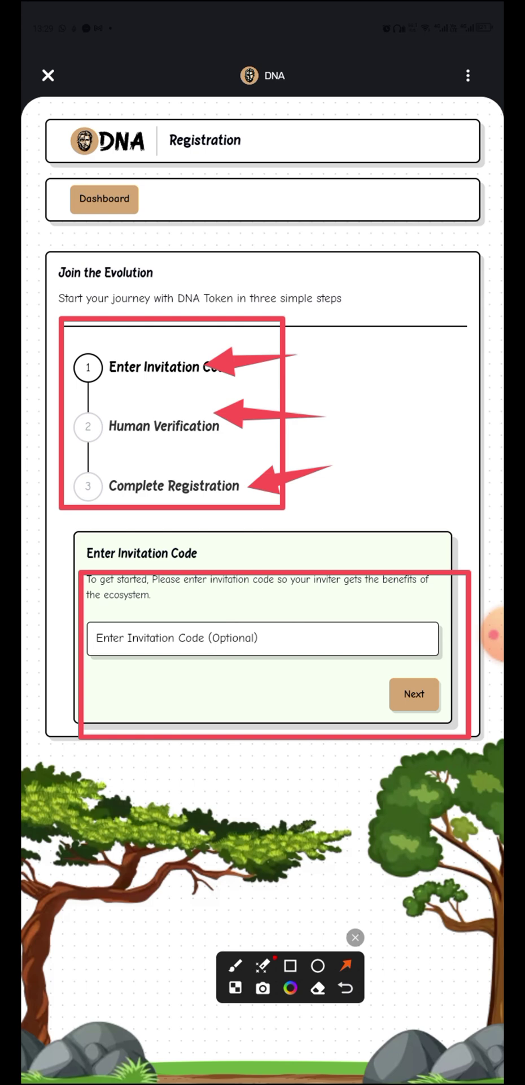
click(355, 937)
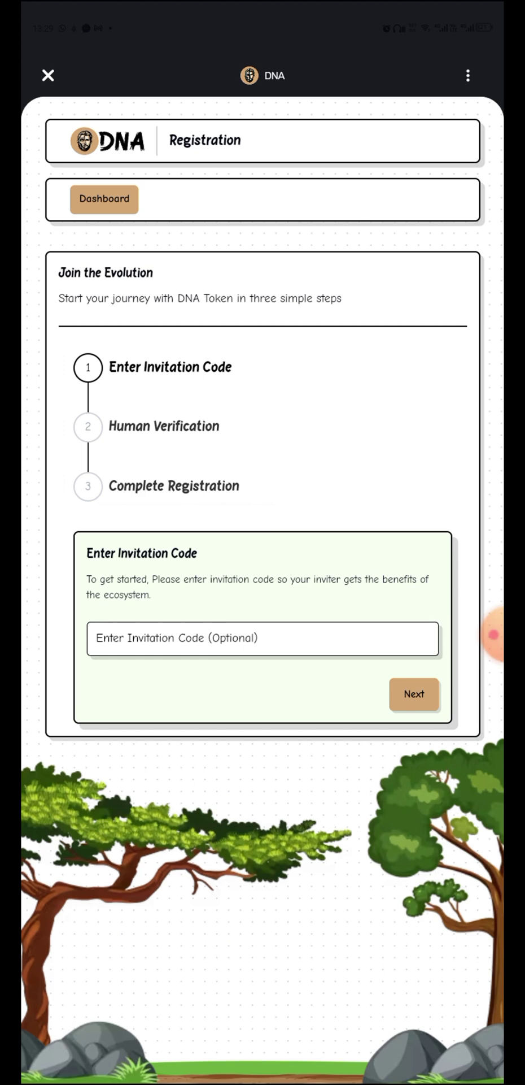
click(263, 638)
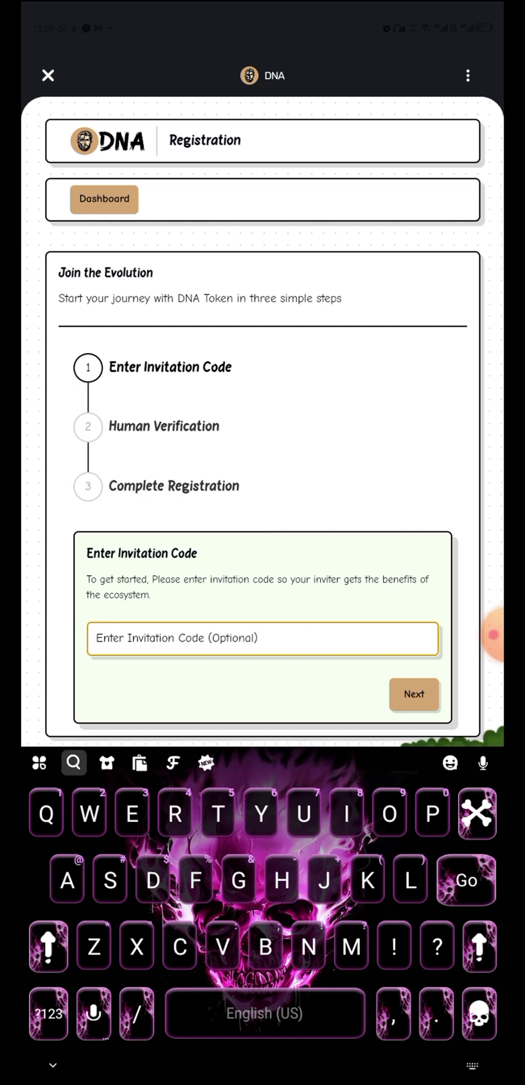
click(49, 1013)
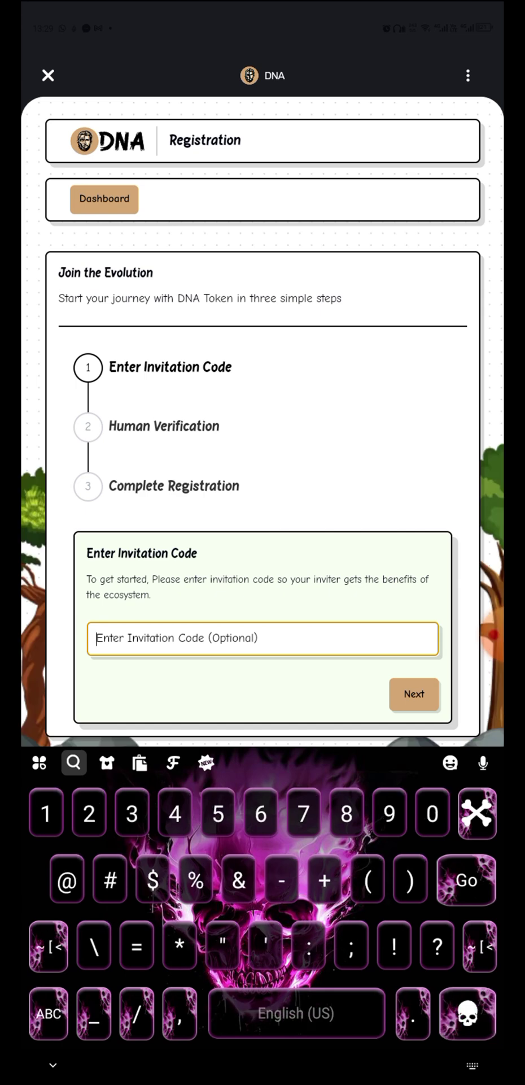
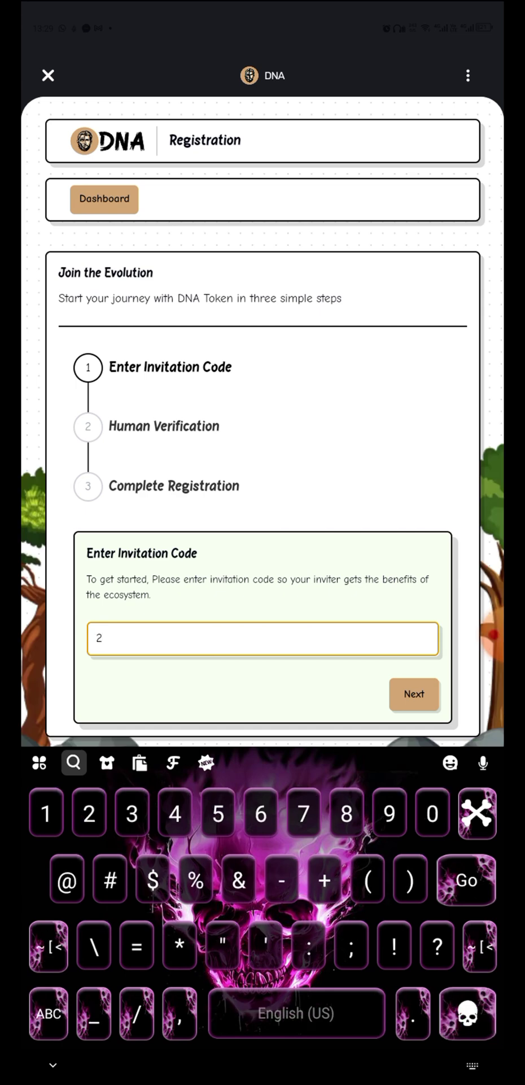
key(Escape)
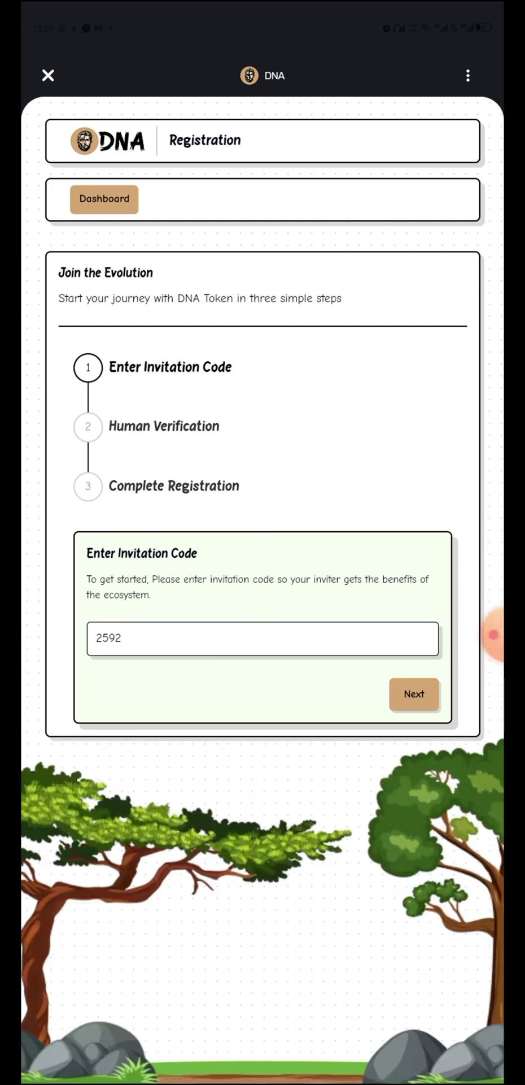
click(414, 694)
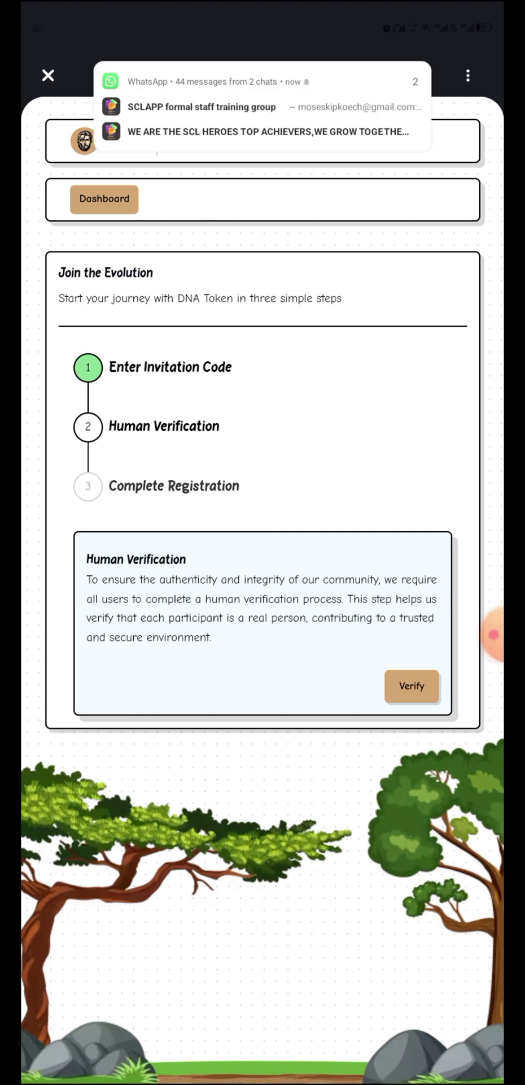
Finish the invitation step and tap Verify under Human Verification for the Orb prompt.
click(493, 634)
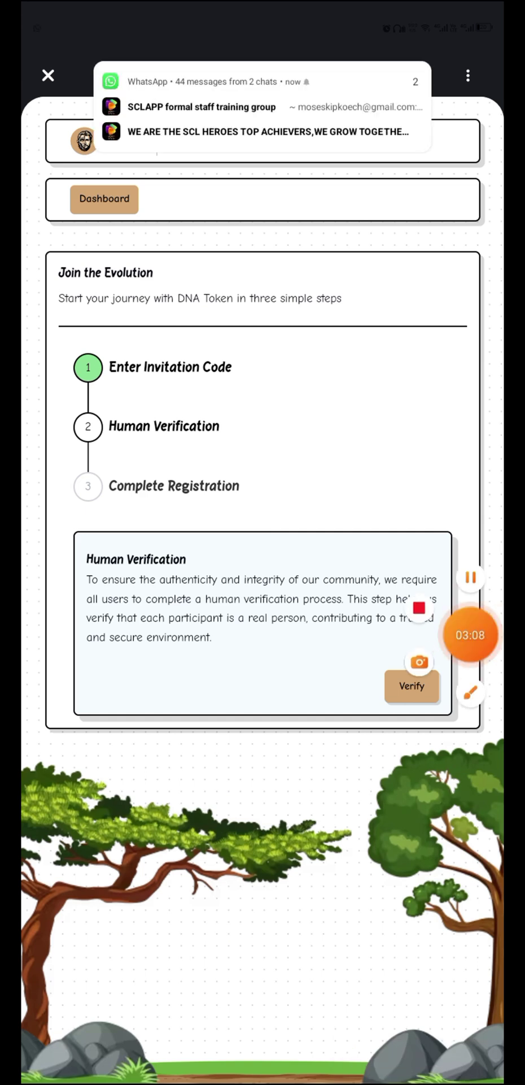
click(471, 691)
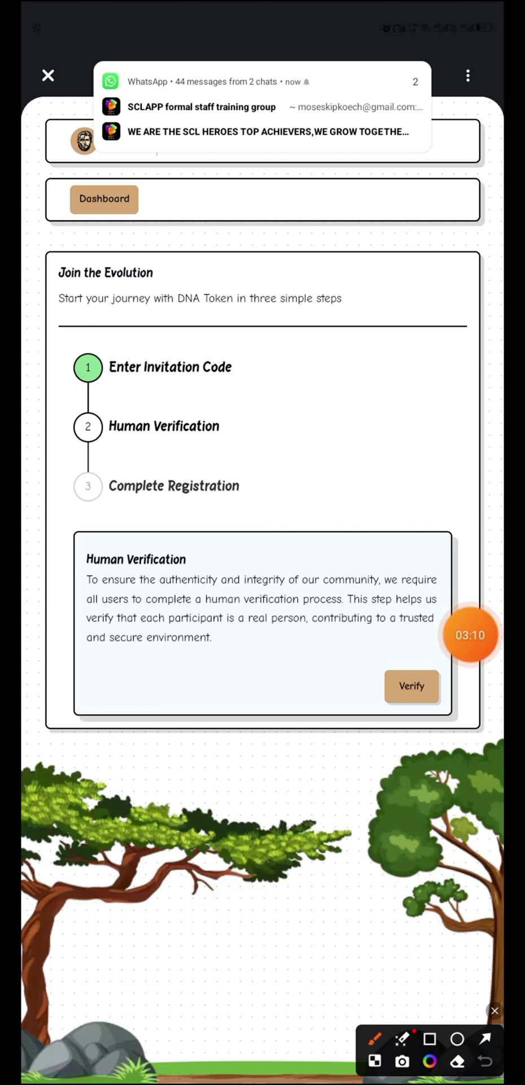
click(430, 1039)
mouse_move(57, 352)
mouse_down()
mouse_move(316, 406)
mouse_move(364, 401)
mouse_up()
mouse_move(59, 486)
mouse_down()
mouse_move(320, 713)
mouse_move(439, 739)
mouse_up()
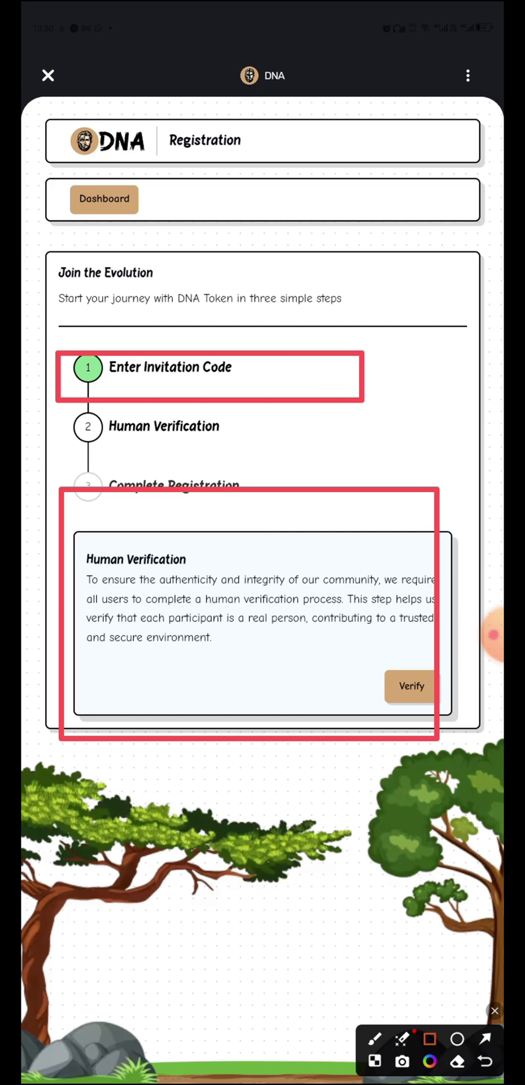
mouse_move(368, 1051)
mouse_down()
mouse_move(305, 1020)
mouse_move(161, 1015)
mouse_up()
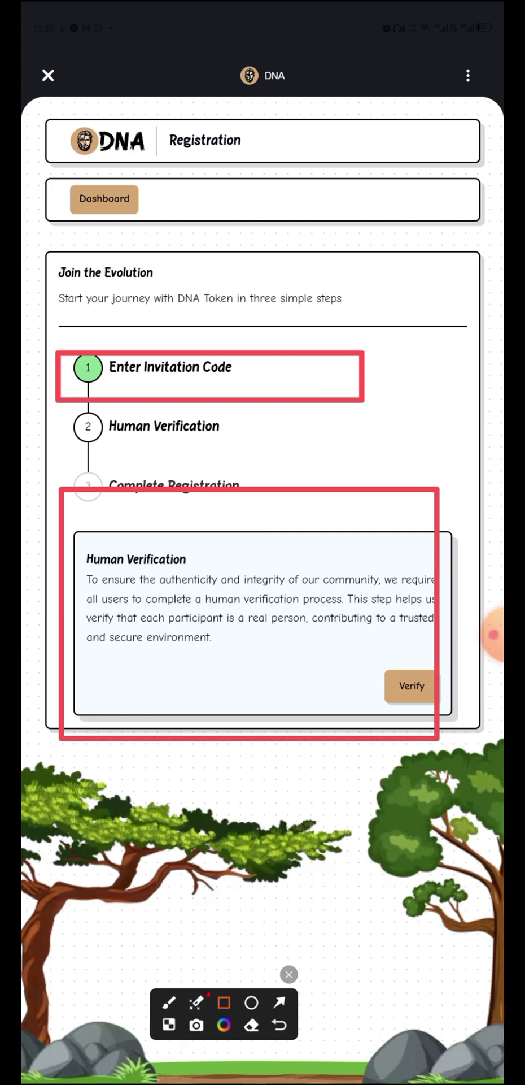
click(280, 1002)
mouse_move(321, 884)
mouse_down()
mouse_move(418, 700)
mouse_move(429, 696)
mouse_up()
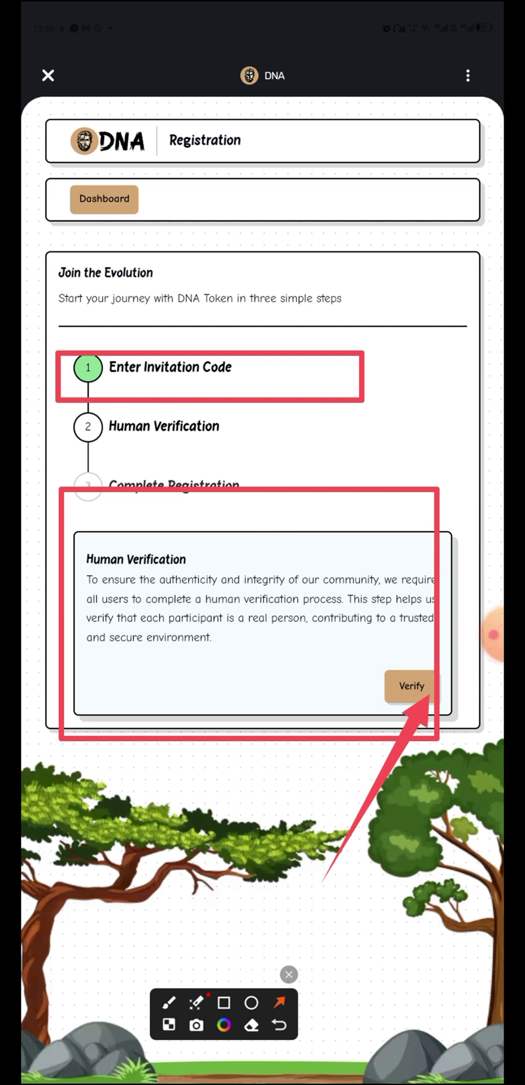
drag(347, 493, 415, 661)
click(289, 974)
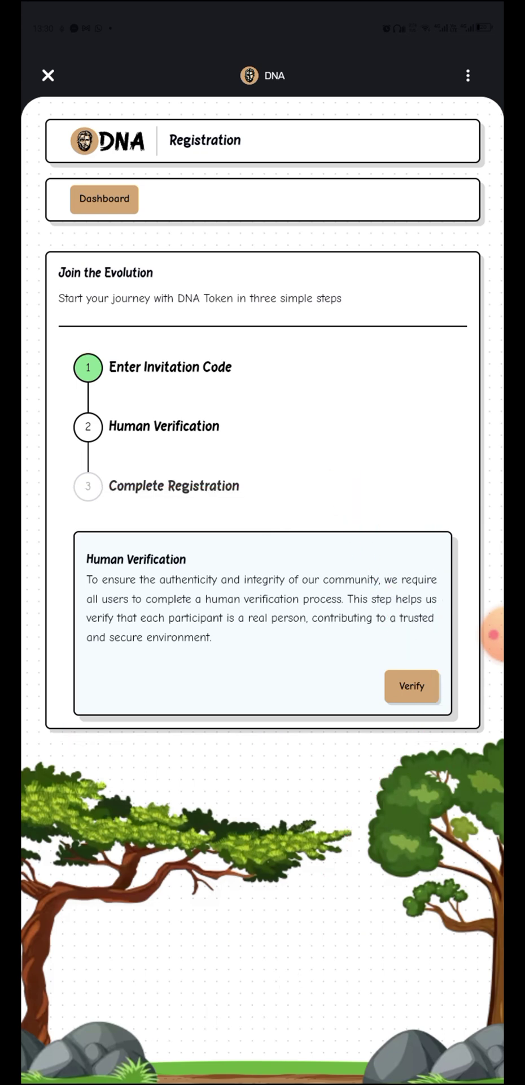
Answer 'Are you Orb Verified?' to open DNA's World ID User Registration request.
click(412, 685)
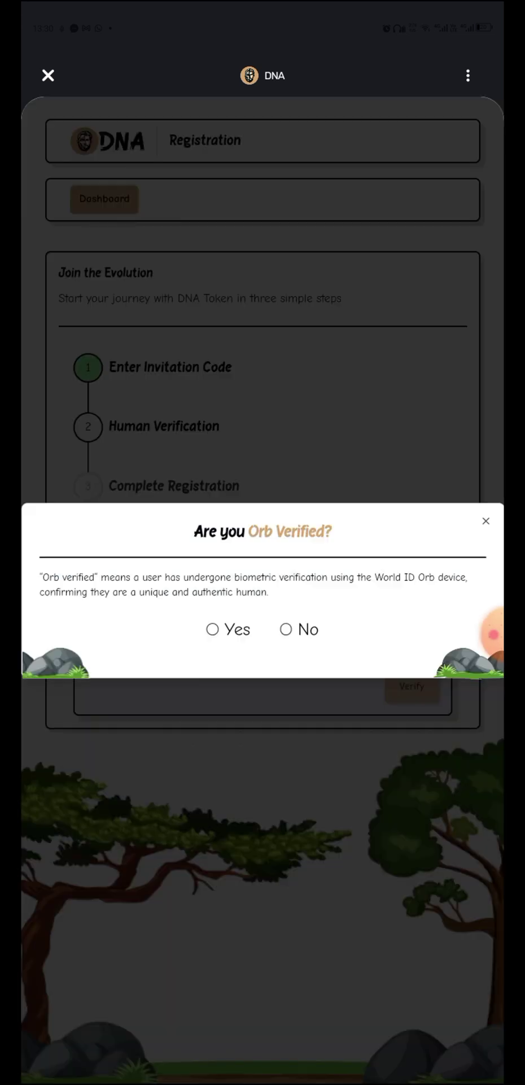
click(491, 634)
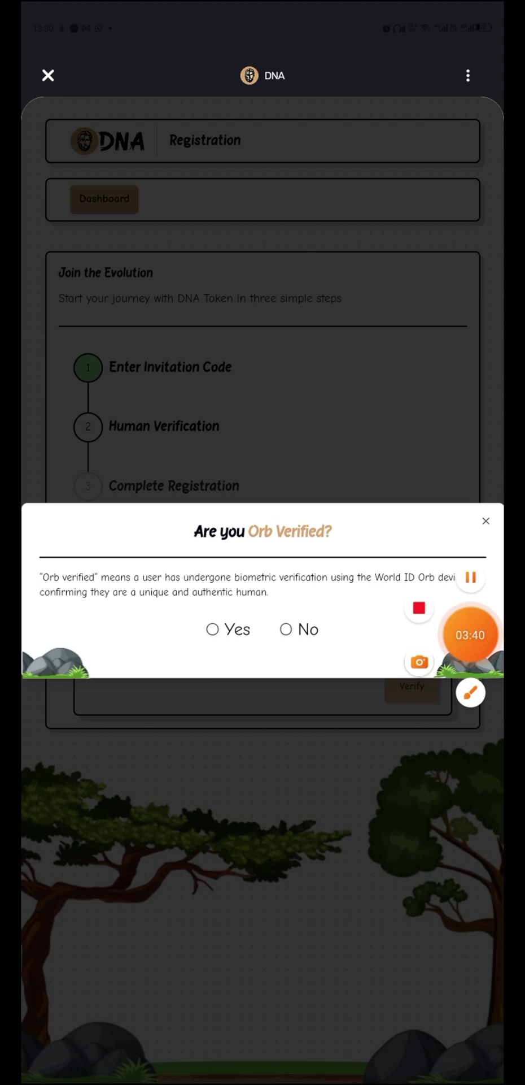
click(471, 692)
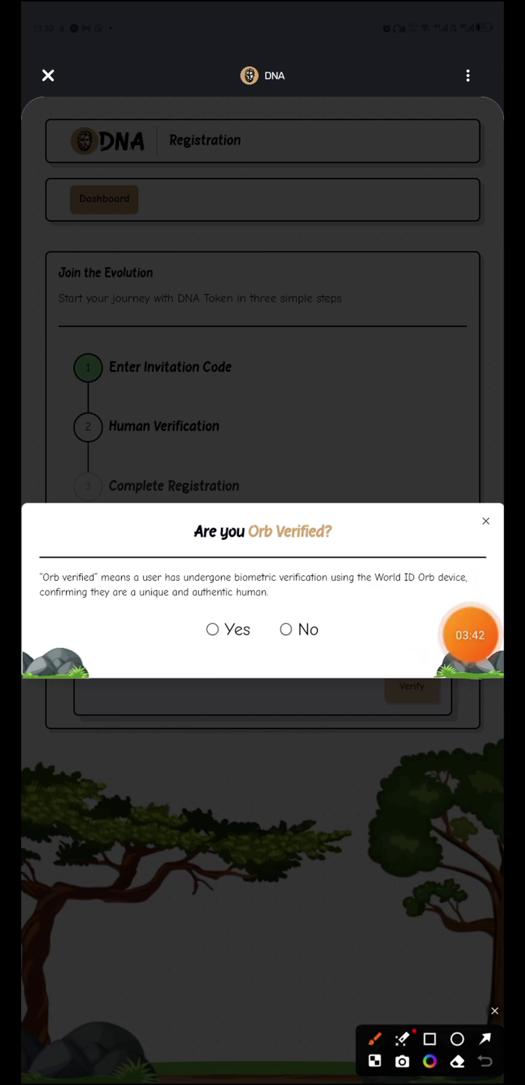
click(430, 1039)
mouse_move(36, 520)
mouse_down()
mouse_move(110, 605)
mouse_move(441, 678)
mouse_move(461, 675)
mouse_up()
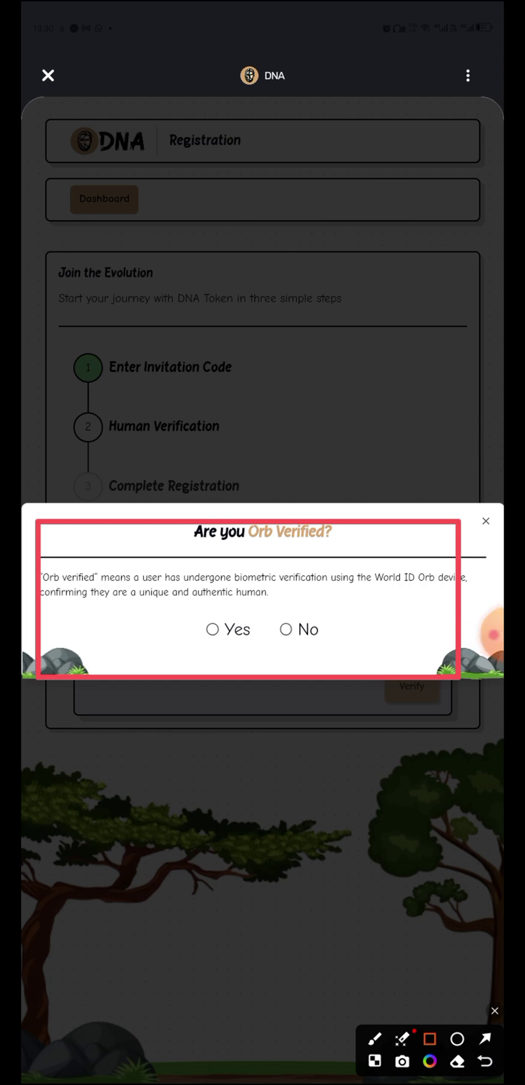
click(485, 1038)
drag(208, 837, 229, 668)
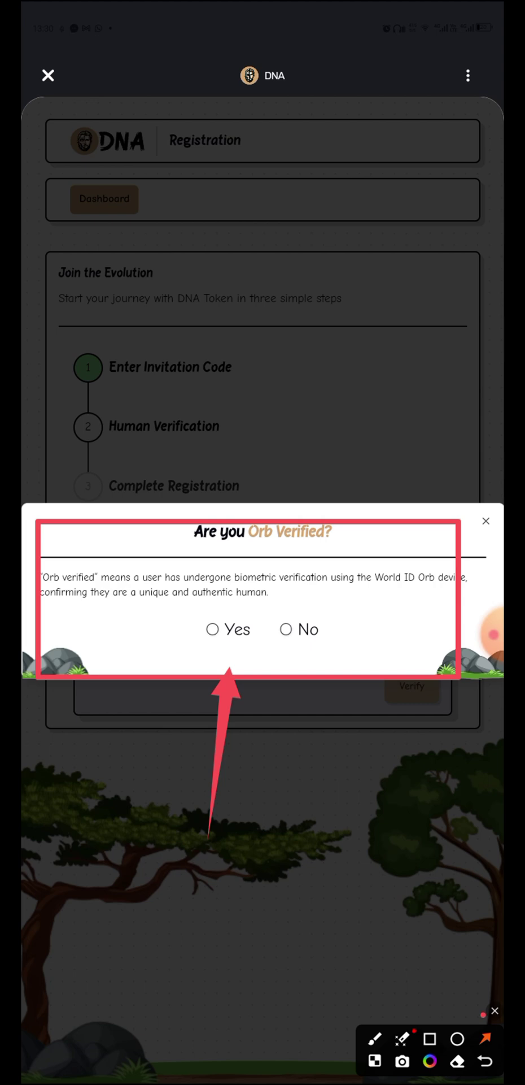
drag(429, 1049, 302, 1004)
click(367, 966)
click(213, 629)
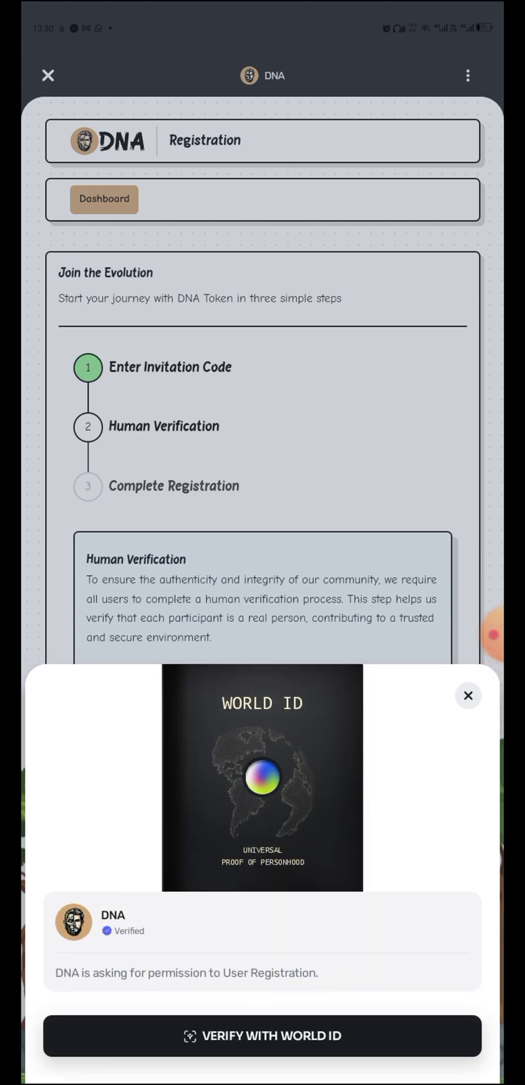
Approve the World ID User Registration request for DNA.
click(494, 634)
click(471, 693)
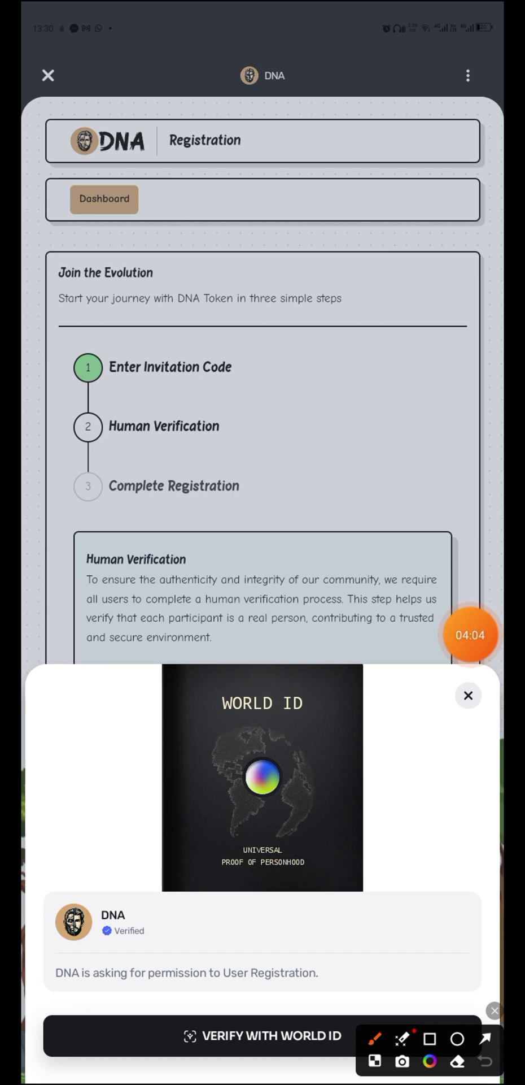
click(430, 1038)
drag(158, 1004, 376, 1058)
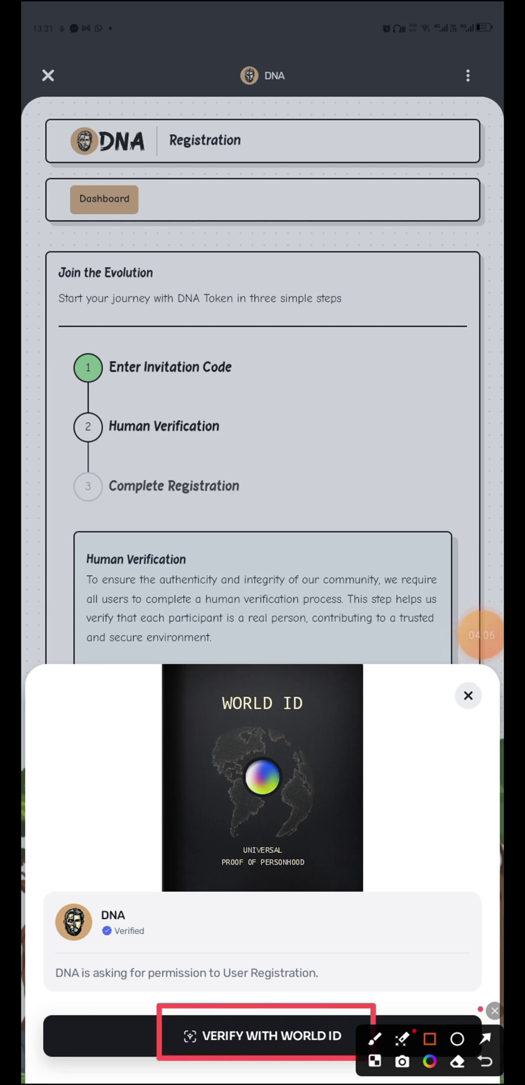
drag(430, 1049, 396, 887)
click(460, 848)
click(263, 1036)
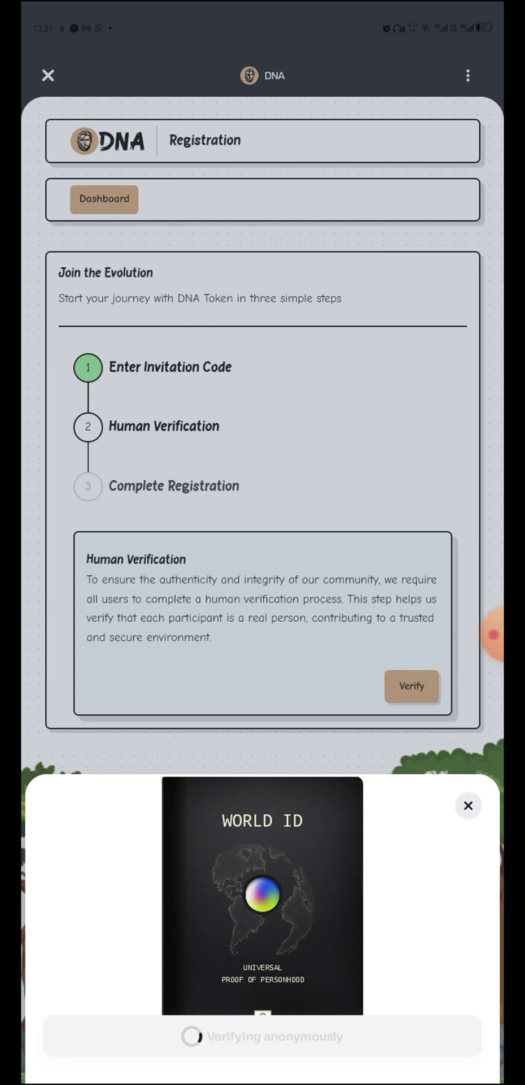
Complete Human Verification so step 3, Registration Transaction, becomes available.
click(489, 635)
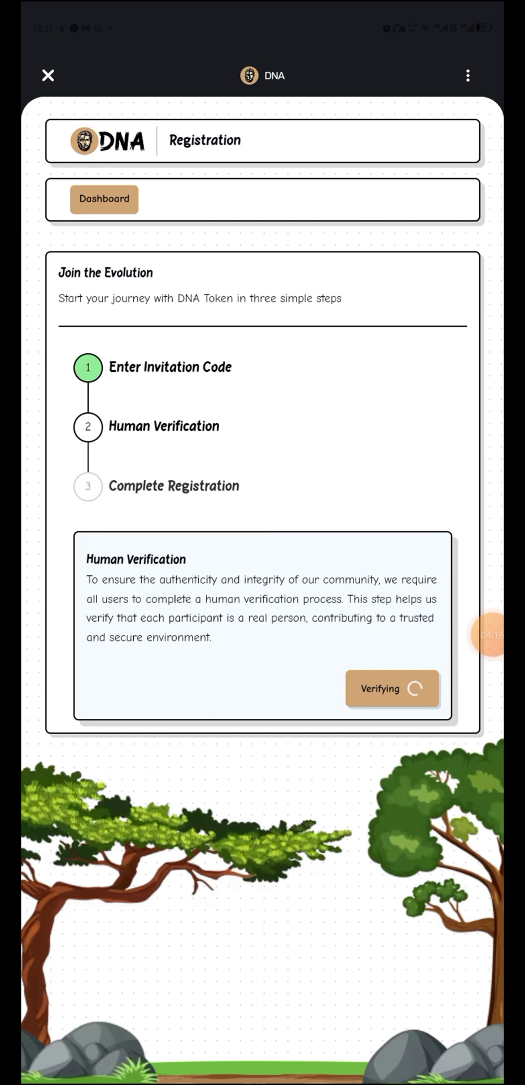
click(471, 634)
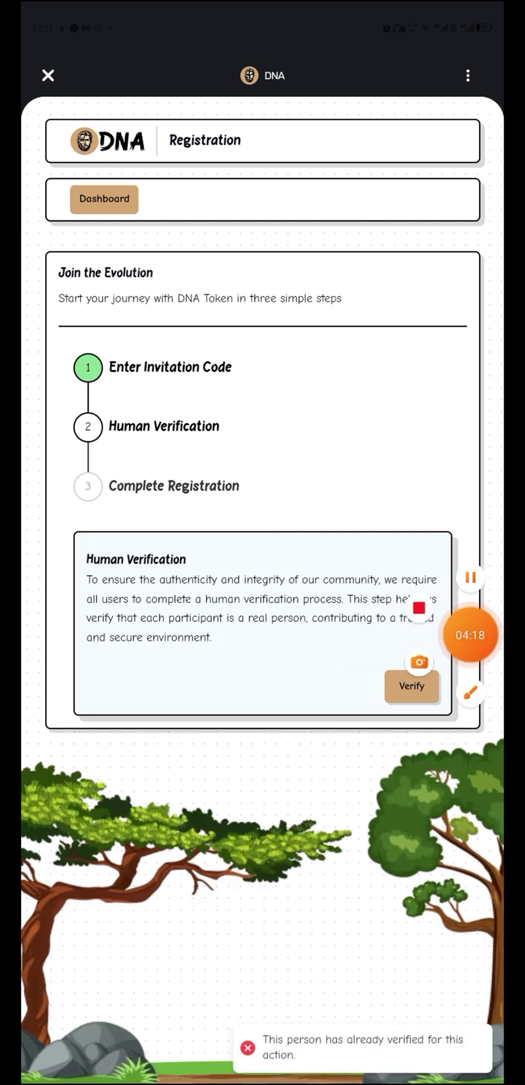
click(471, 692)
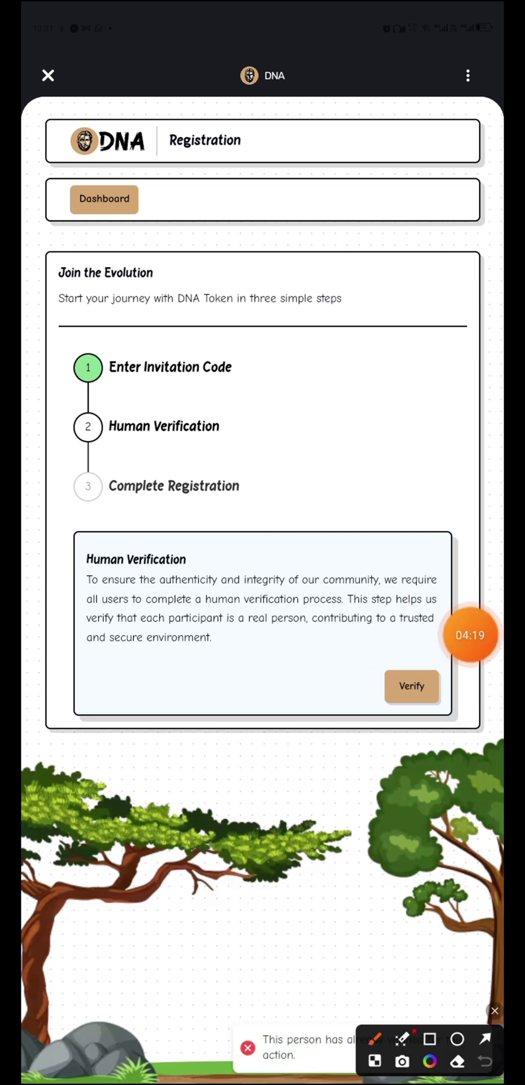
drag(358, 657, 424, 714)
click(495, 1011)
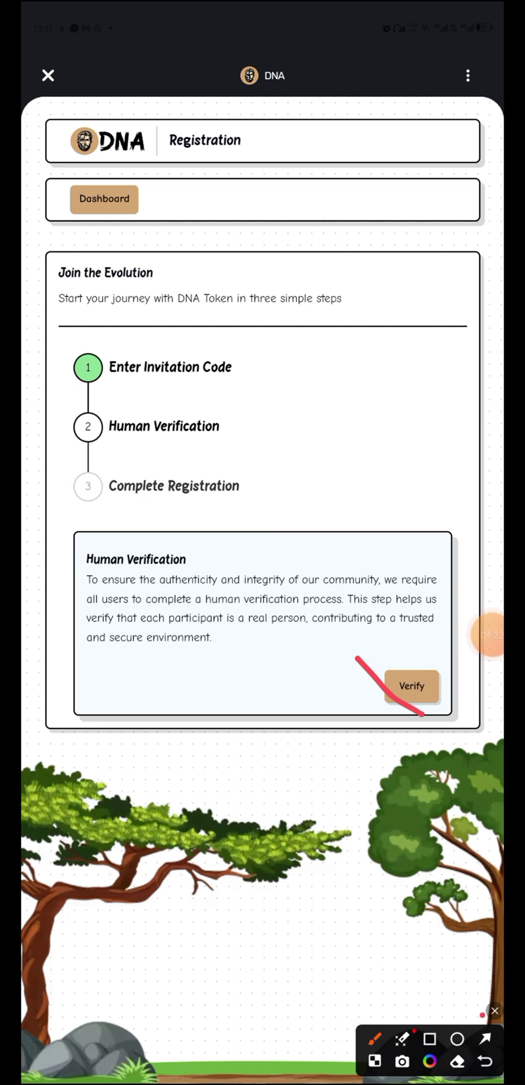
click(489, 634)
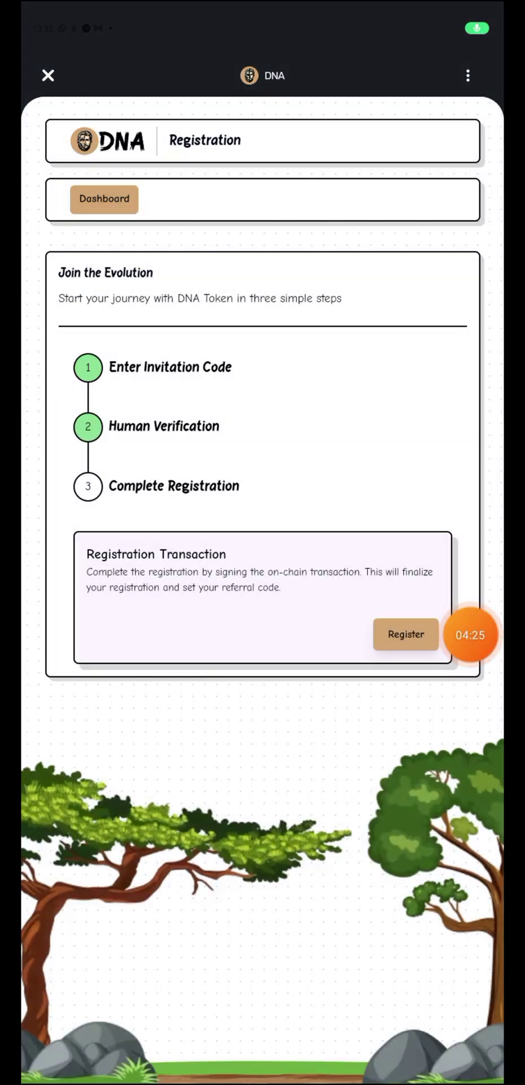
Tap Register in the Registration Transaction card to load the Transaction request sheet.
click(489, 635)
click(472, 690)
click(430, 1038)
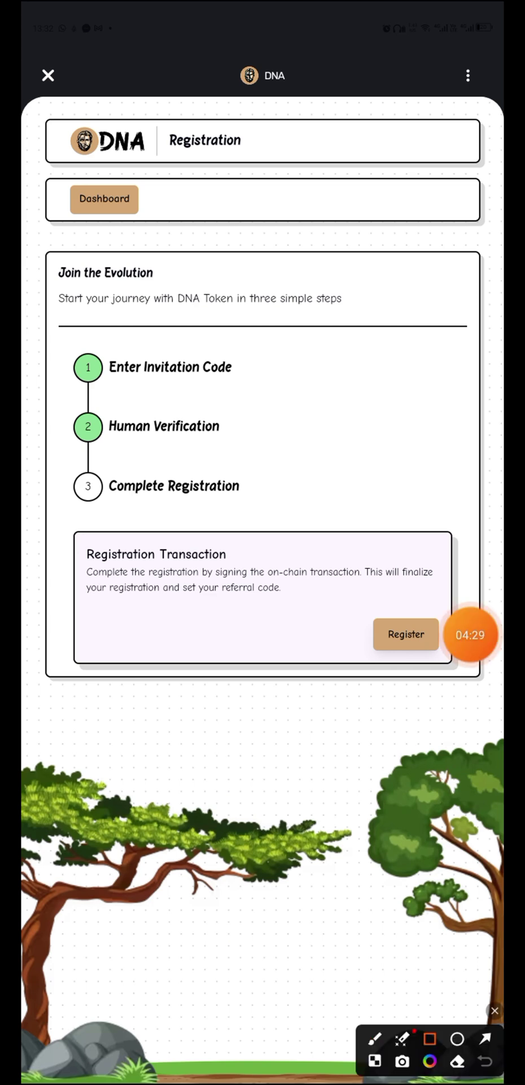
mouse_move(65, 402)
mouse_down()
mouse_move(85, 418)
mouse_move(269, 450)
mouse_up()
mouse_move(74, 339)
mouse_down()
mouse_move(277, 388)
mouse_move(302, 386)
mouse_up()
mouse_move(72, 456)
mouse_down()
mouse_move(77, 463)
mouse_move(291, 512)
mouse_up()
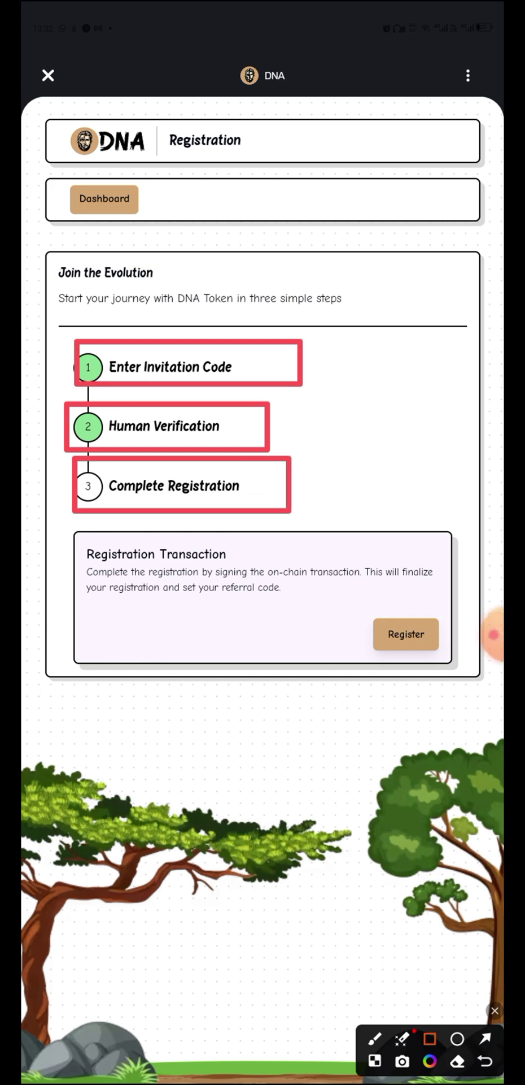
mouse_move(350, 604)
mouse_down()
mouse_move(395, 645)
mouse_move(469, 660)
mouse_up()
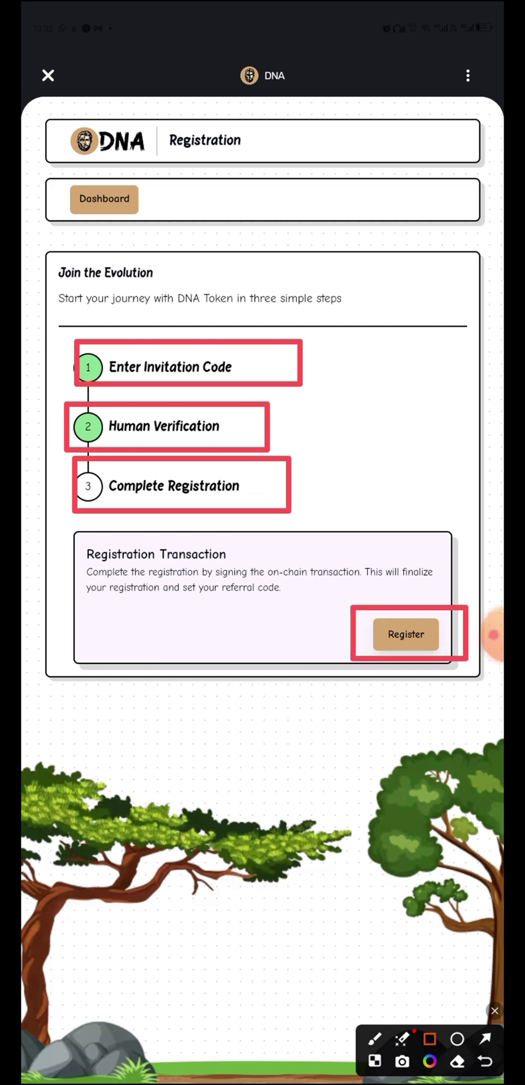
drag(362, 1050, 231, 1016)
click(355, 1005)
drag(379, 763, 419, 666)
click(365, 977)
Launch the on-chain DNA registration transaction request.
click(407, 634)
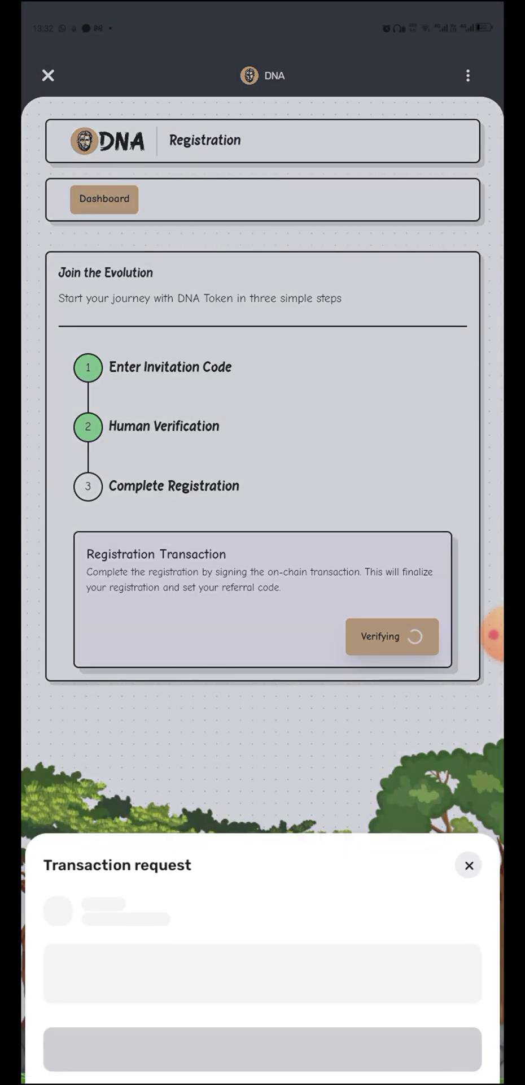
click(495, 634)
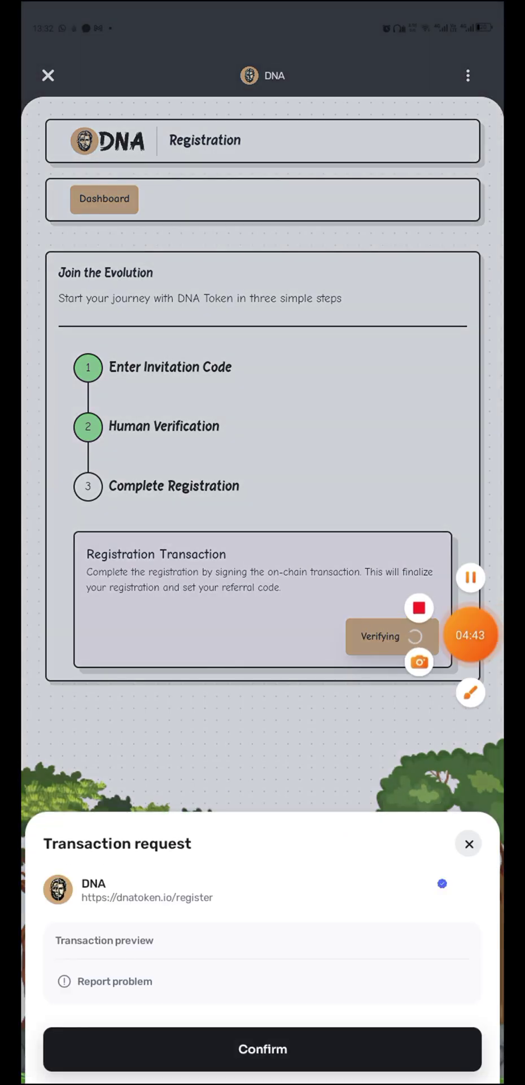
click(471, 692)
click(430, 1039)
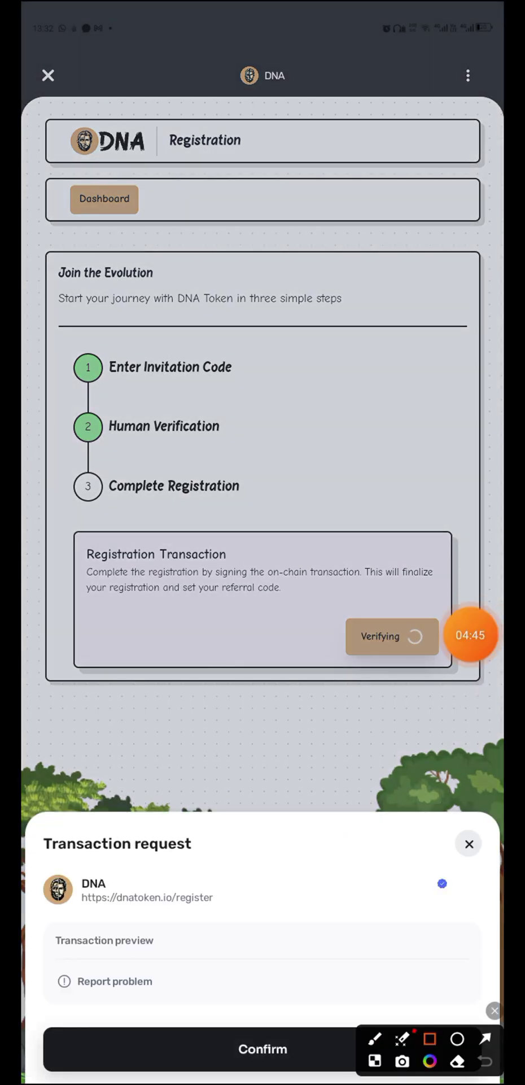
mouse_move(200, 1010)
mouse_down()
mouse_move(349, 1065)
mouse_move(372, 1068)
mouse_up()
mouse_move(65, 327)
mouse_down()
mouse_move(138, 514)
mouse_move(303, 531)
mouse_move(418, 510)
mouse_up()
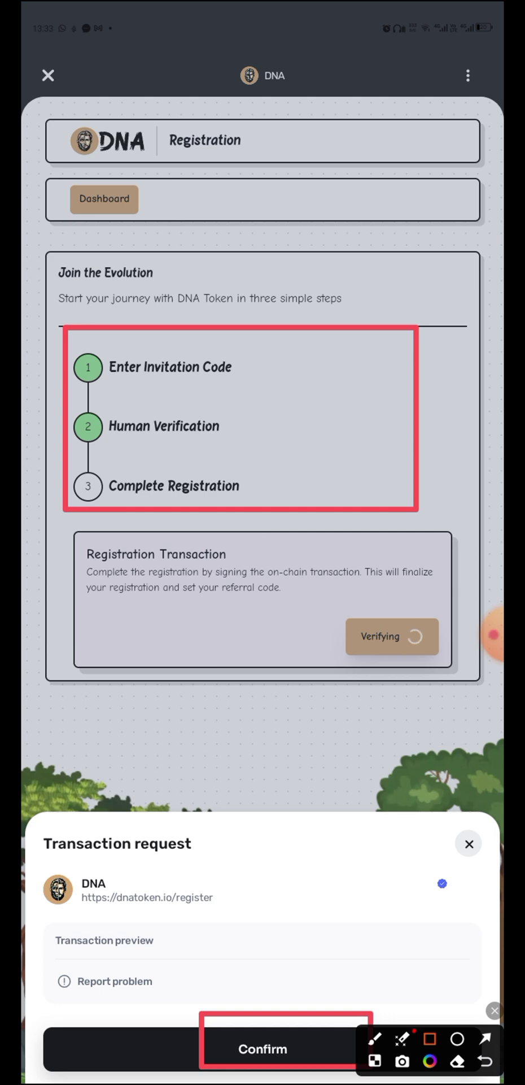
Confirm the transaction and reach the Congratulations screen with all three steps done.
mouse_move(429, 1049)
mouse_down()
mouse_move(391, 838)
mouse_move(369, 809)
mouse_up()
click(421, 797)
drag(354, 955, 361, 1019)
drag(268, 941, 285, 998)
drag(196, 957, 243, 1014)
click(430, 770)
click(262, 1049)
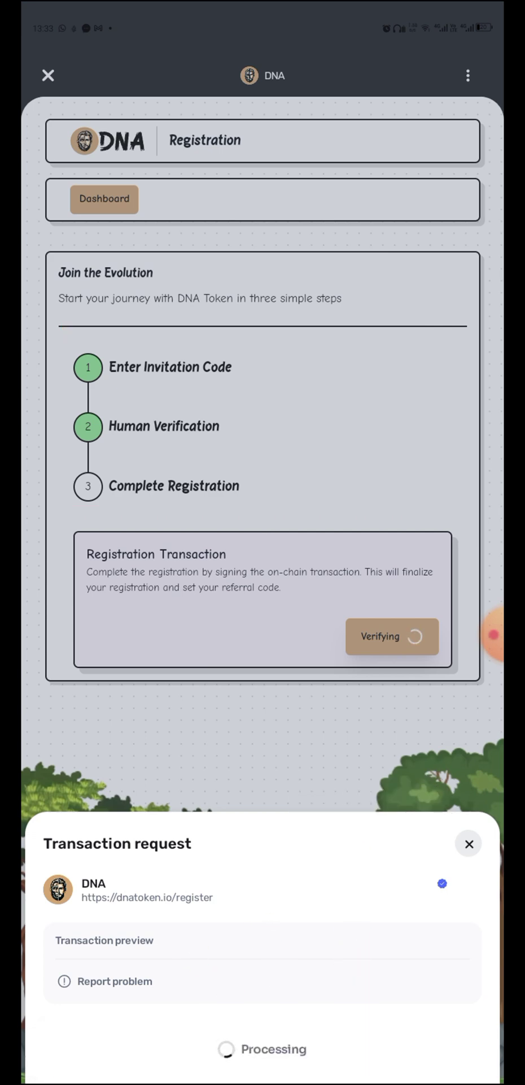
click(494, 634)
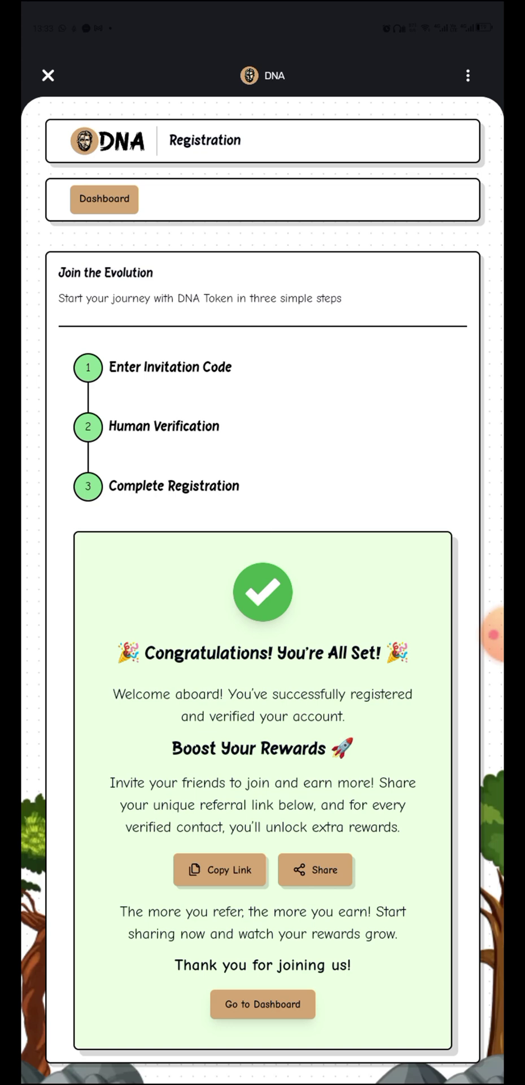
Scroll down the registration Congratulations card to reach its Go to Dashboard button.
scroll(263, 590, down, 1)
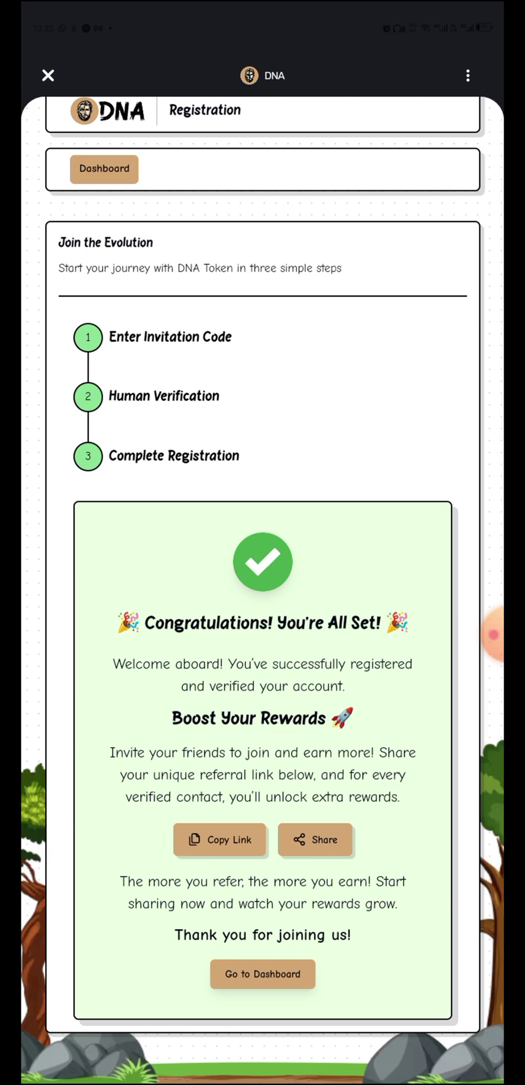
click(491, 634)
click(423, 663)
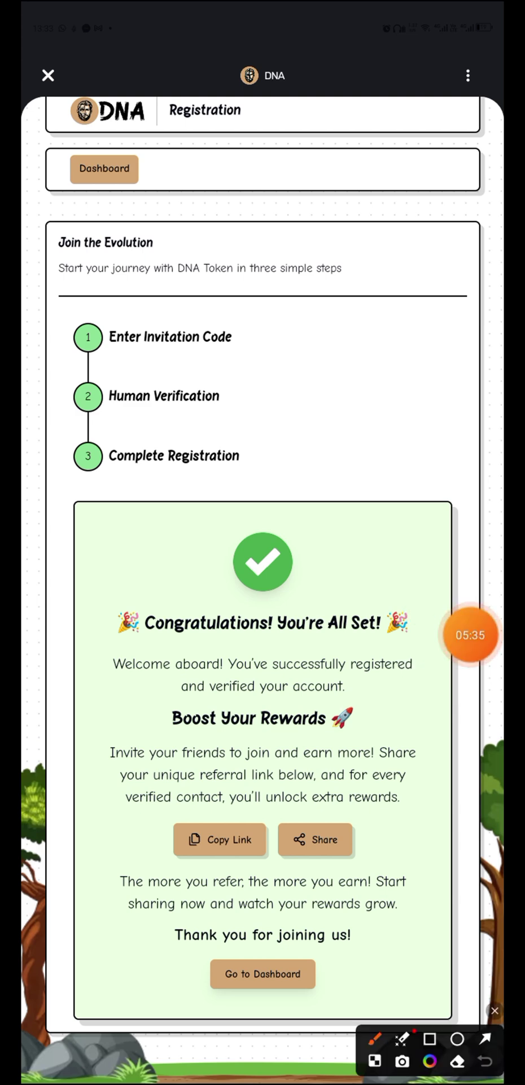
click(430, 1038)
drag(162, 814, 262, 863)
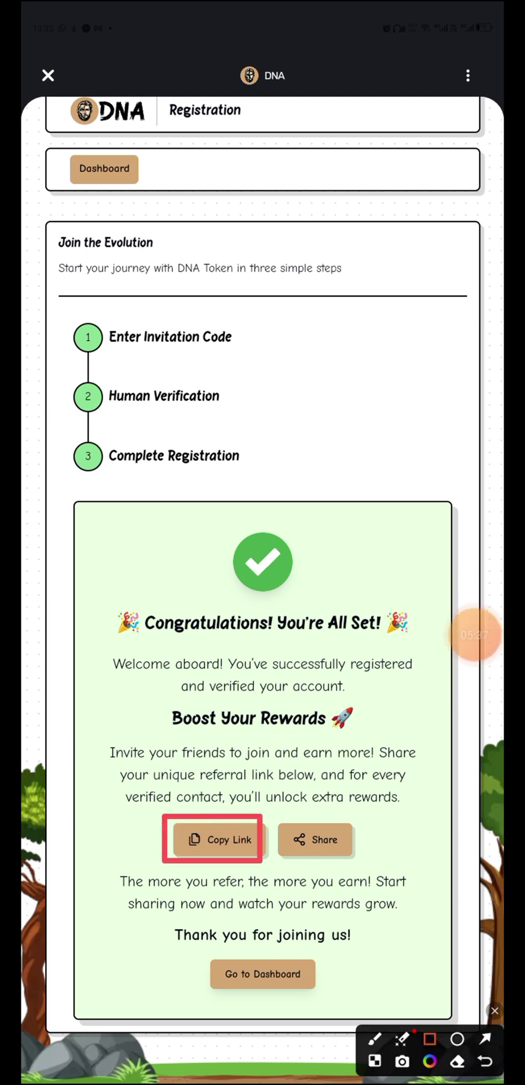
click(485, 1038)
drag(218, 707, 223, 788)
drag(266, 884, 273, 956)
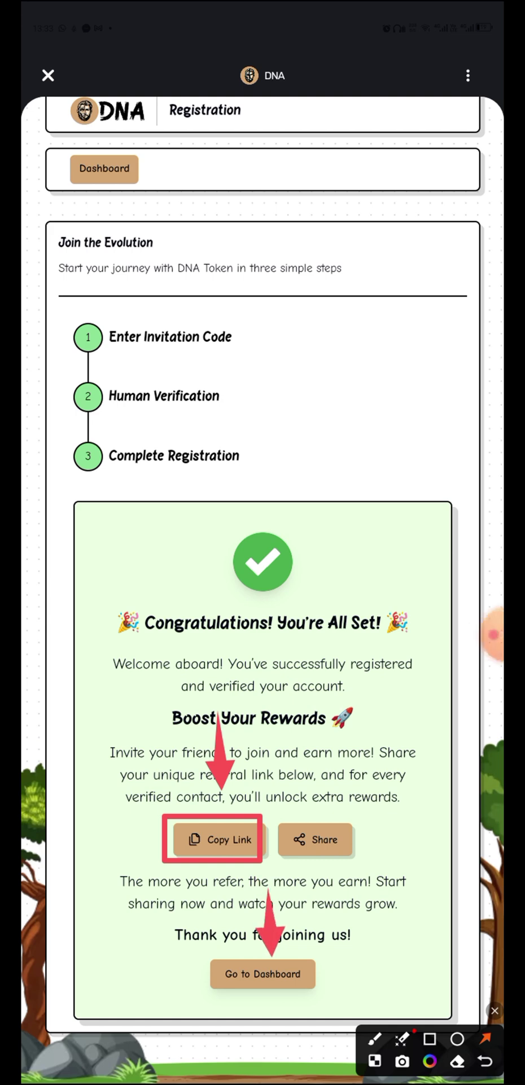
Go to the DNA dashboard, where My Stats shows rewards, invitation code and referral NFTs loading.
drag(208, 899, 227, 953)
drag(327, 896, 308, 963)
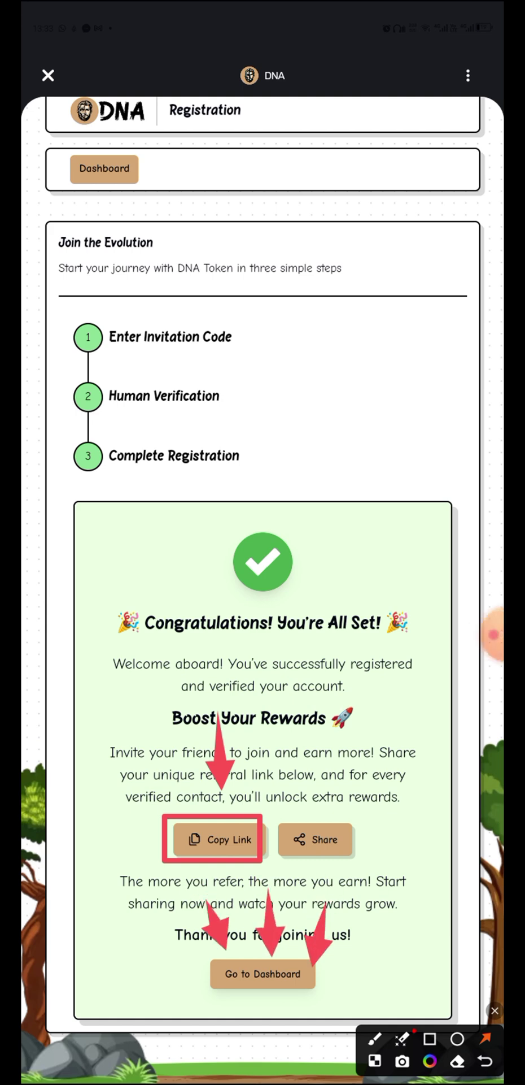
click(430, 1038)
drag(195, 524, 322, 611)
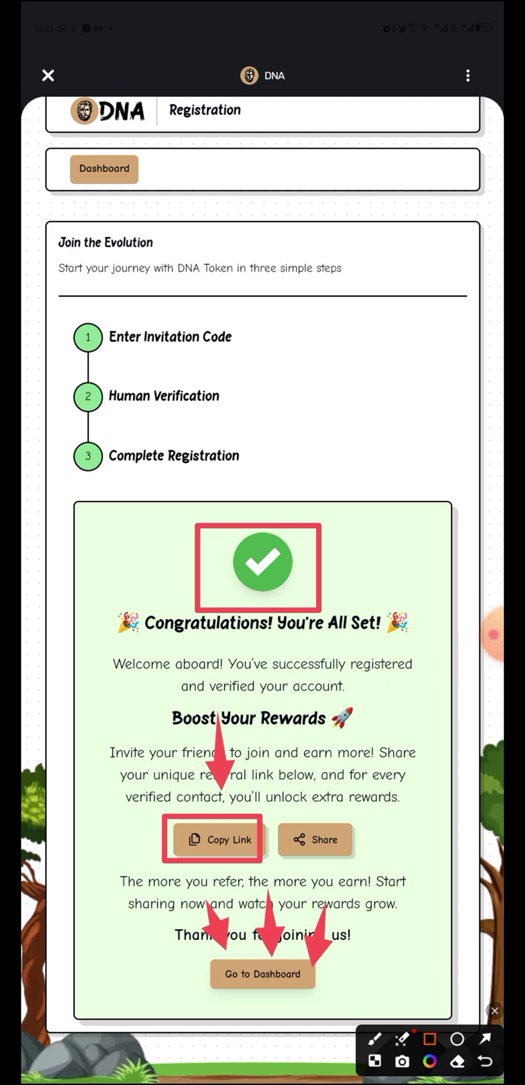
mouse_move(56, 259)
mouse_down()
mouse_move(61, 292)
mouse_move(253, 519)
mouse_move(309, 524)
mouse_up()
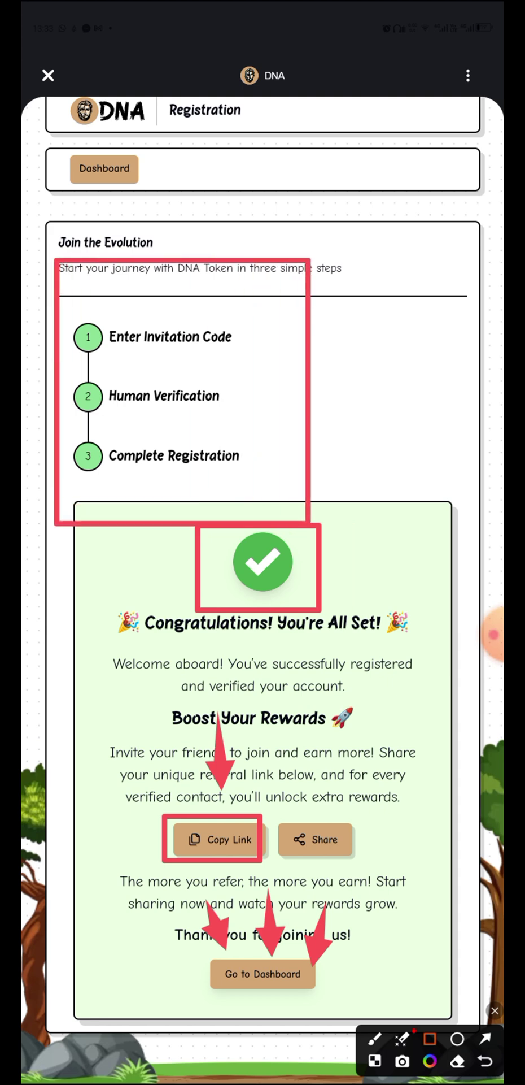
click(495, 1011)
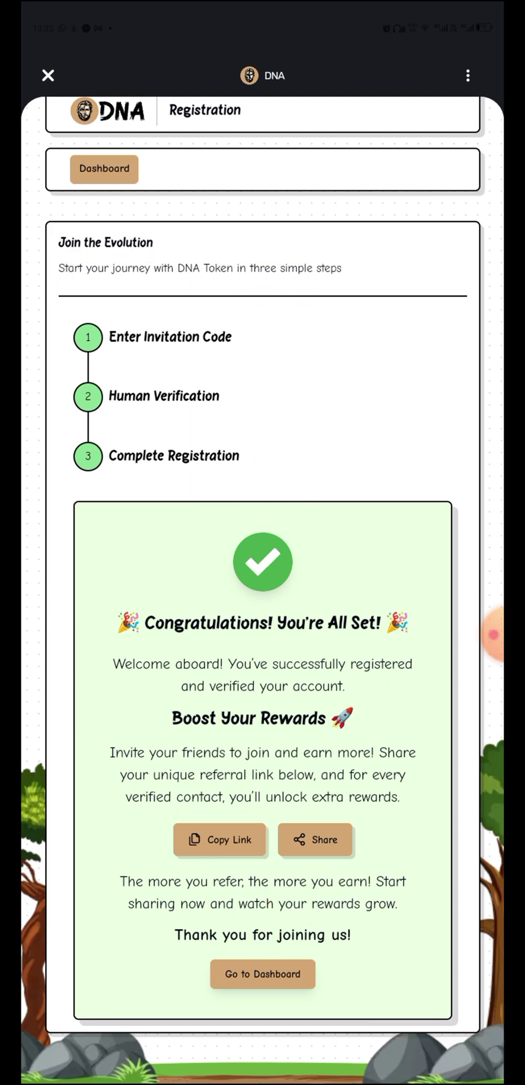
click(263, 974)
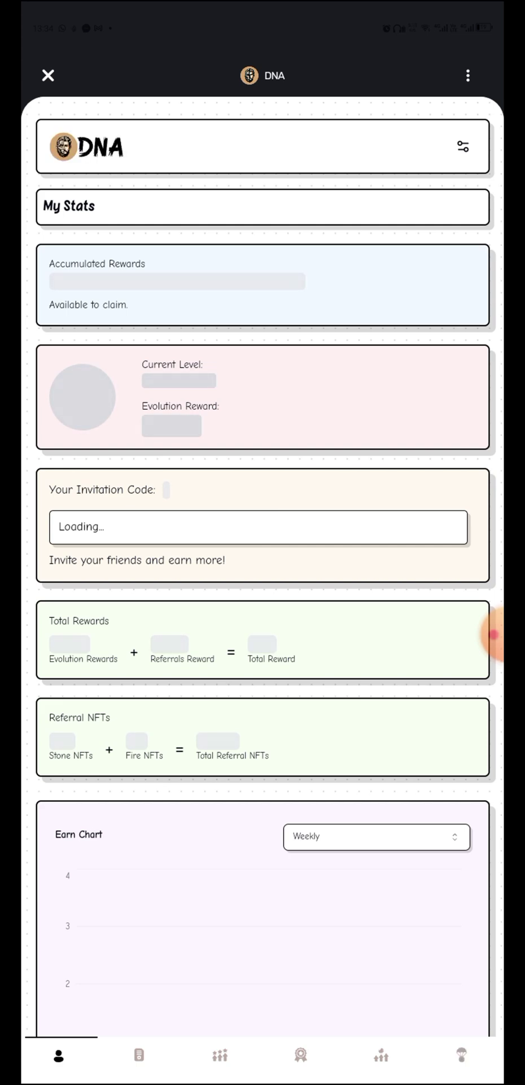
click(492, 634)
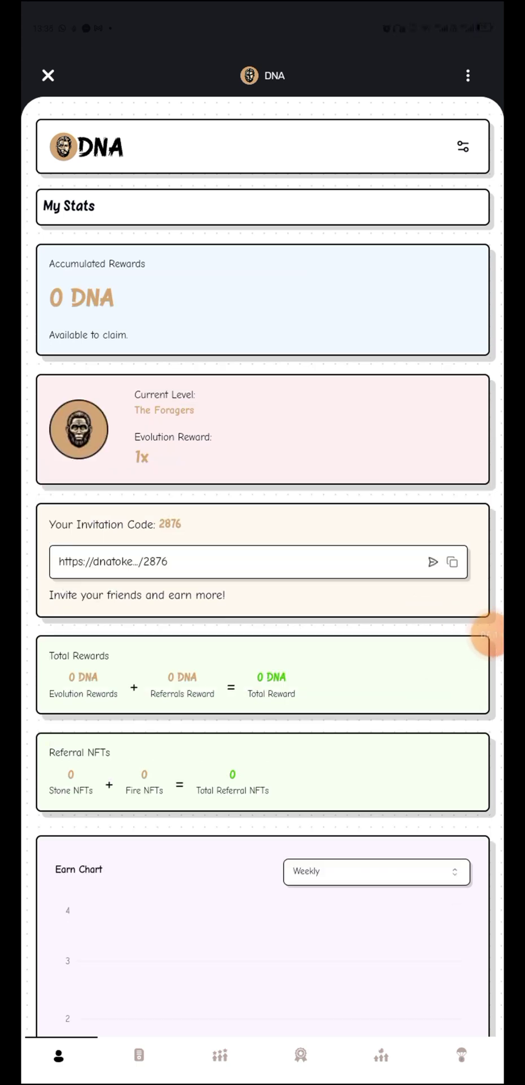
click(489, 635)
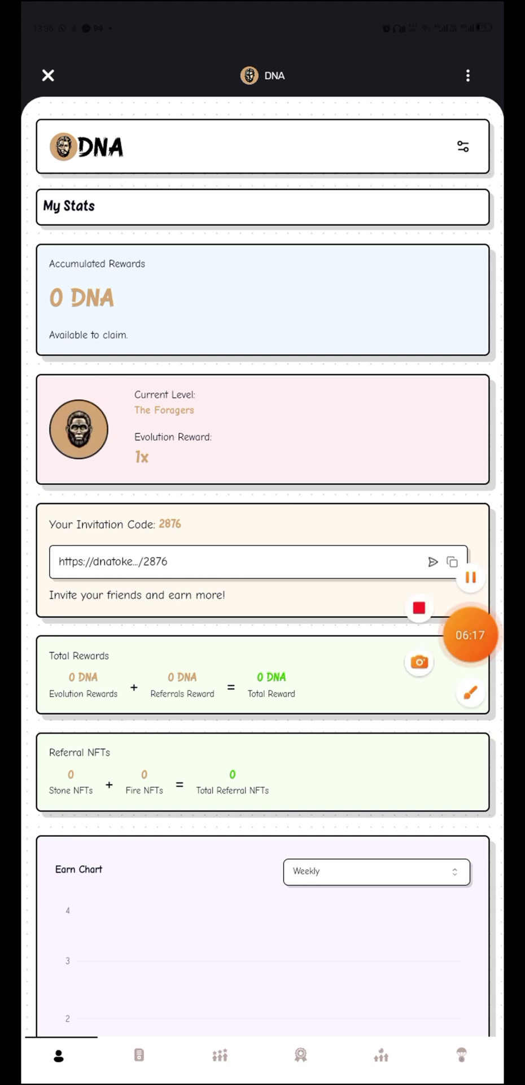
click(500, 693)
click(430, 1038)
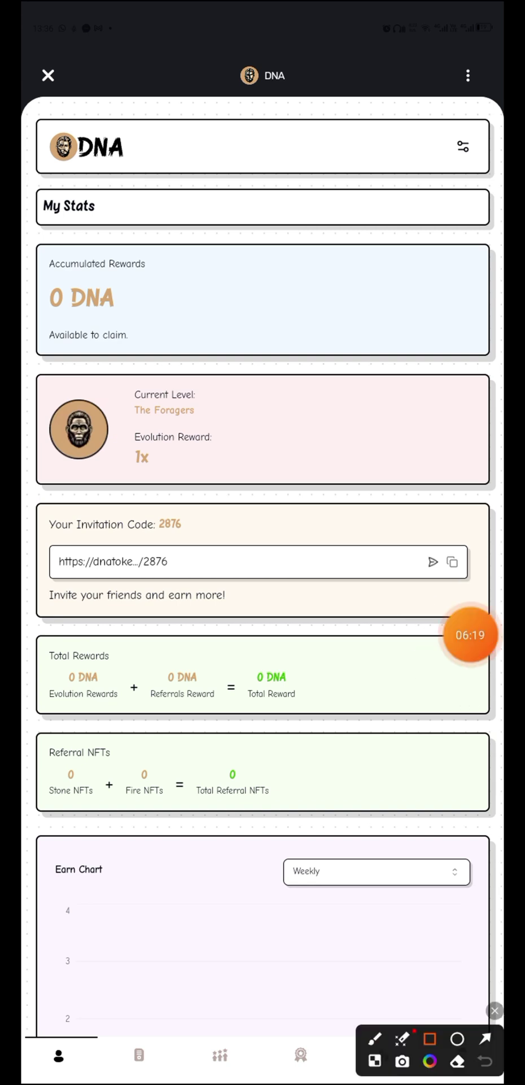
mouse_move(38, 248)
mouse_down()
mouse_move(79, 314)
mouse_move(360, 341)
mouse_move(440, 321)
mouse_move(439, 316)
mouse_up()
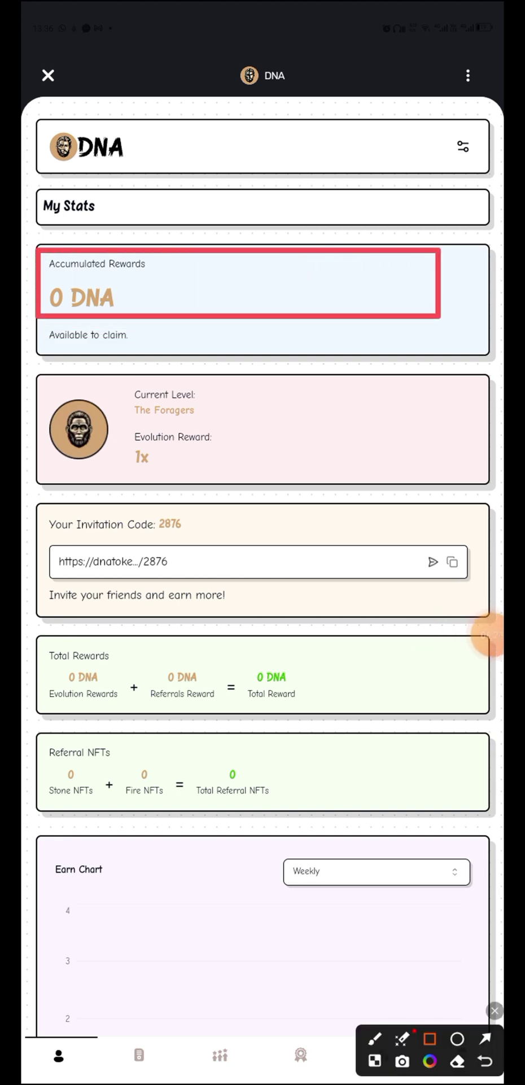
mouse_move(54, 512)
mouse_down()
mouse_move(62, 524)
mouse_move(377, 568)
mouse_up()
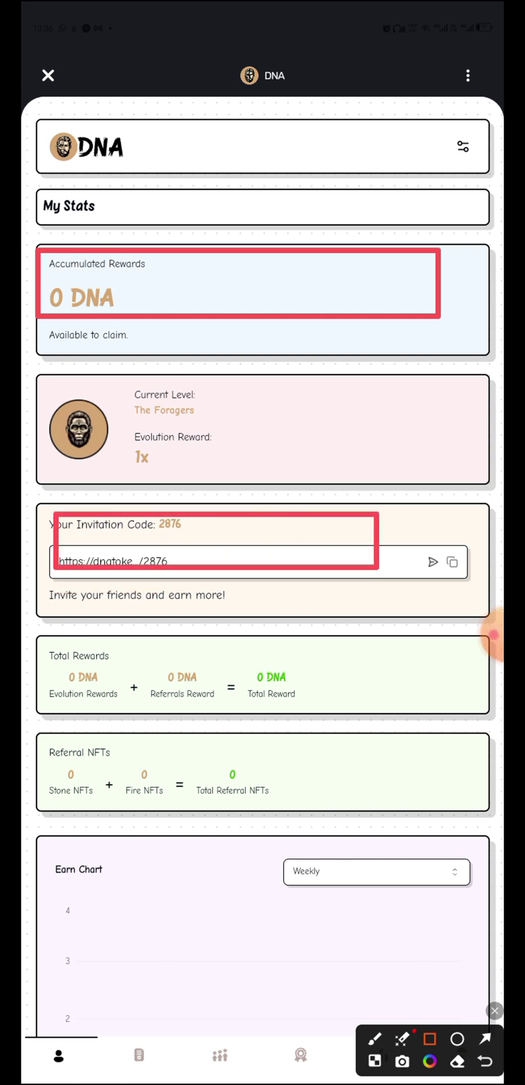
mouse_move(192, 745)
mouse_down()
mouse_move(303, 801)
mouse_move(328, 807)
mouse_up()
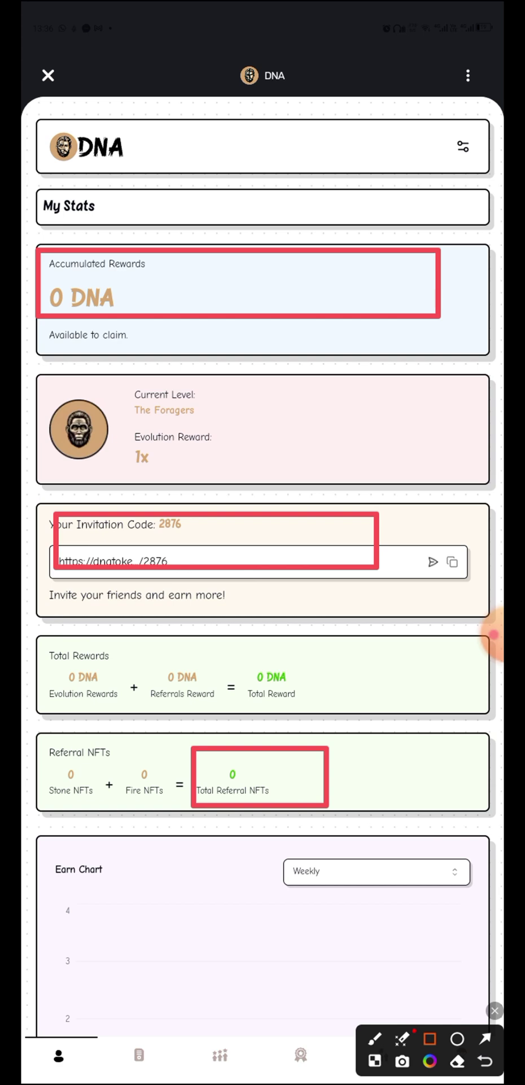
drag(45, 732, 148, 766)
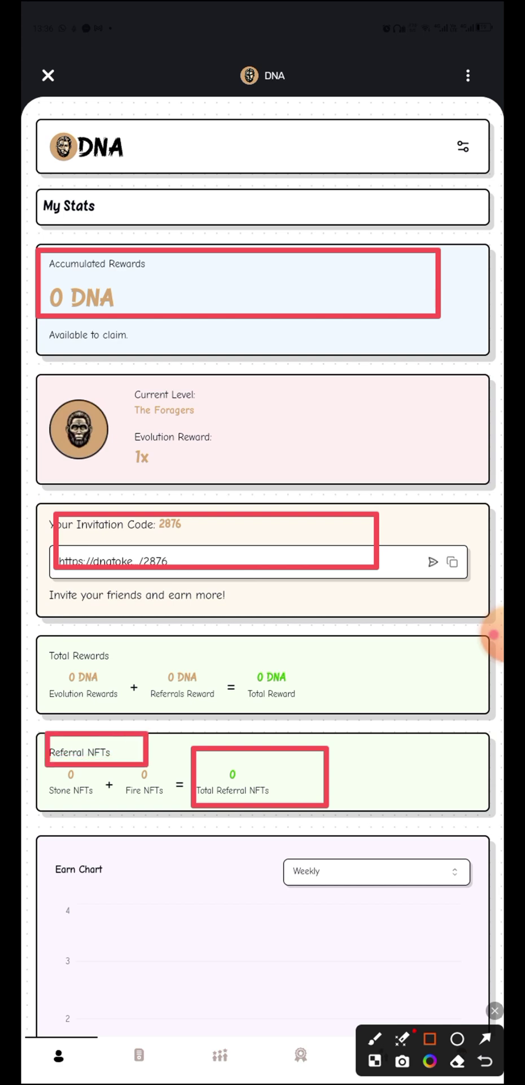
mouse_move(65, 626)
mouse_down()
mouse_move(170, 695)
mouse_move(184, 695)
mouse_up()
mouse_move(235, 658)
mouse_down()
mouse_move(322, 694)
mouse_move(347, 694)
mouse_up()
mouse_move(430, 1051)
mouse_down()
mouse_move(189, 918)
mouse_move(113, 849)
mouse_up()
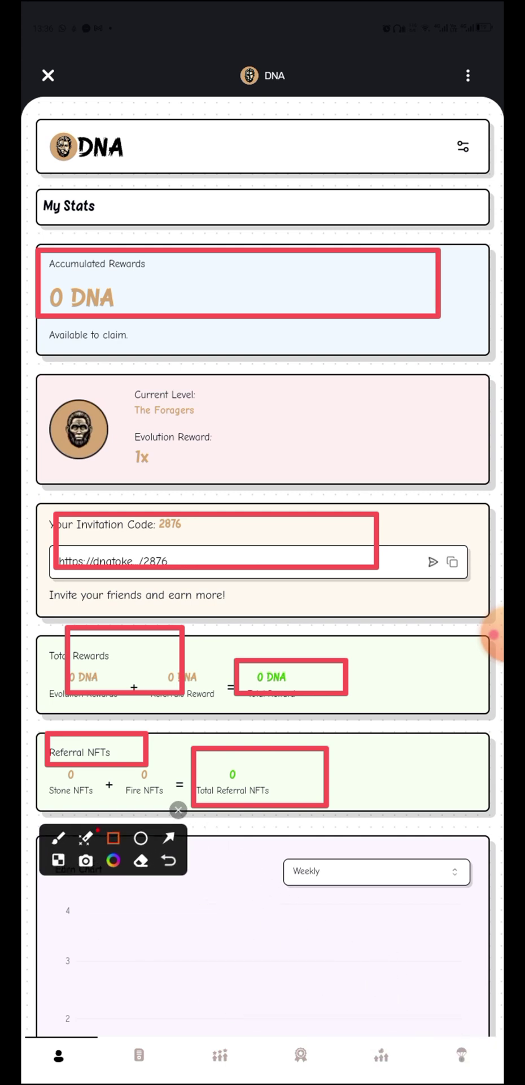
click(169, 837)
mouse_move(317, 701)
mouse_down()
mouse_move(401, 924)
mouse_move(491, 1065)
mouse_move(473, 1044)
mouse_move(472, 1060)
mouse_up()
mouse_move(296, 793)
mouse_down()
mouse_move(411, 997)
mouse_move(469, 1059)
mouse_up()
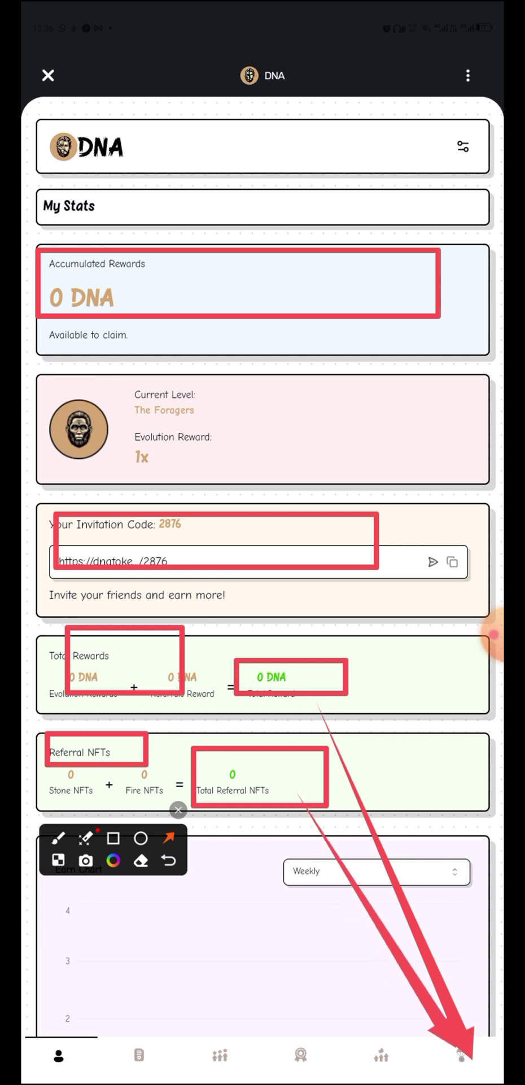
mouse_move(425, 755)
mouse_down()
mouse_move(432, 890)
mouse_move(469, 1059)
mouse_up()
click(179, 810)
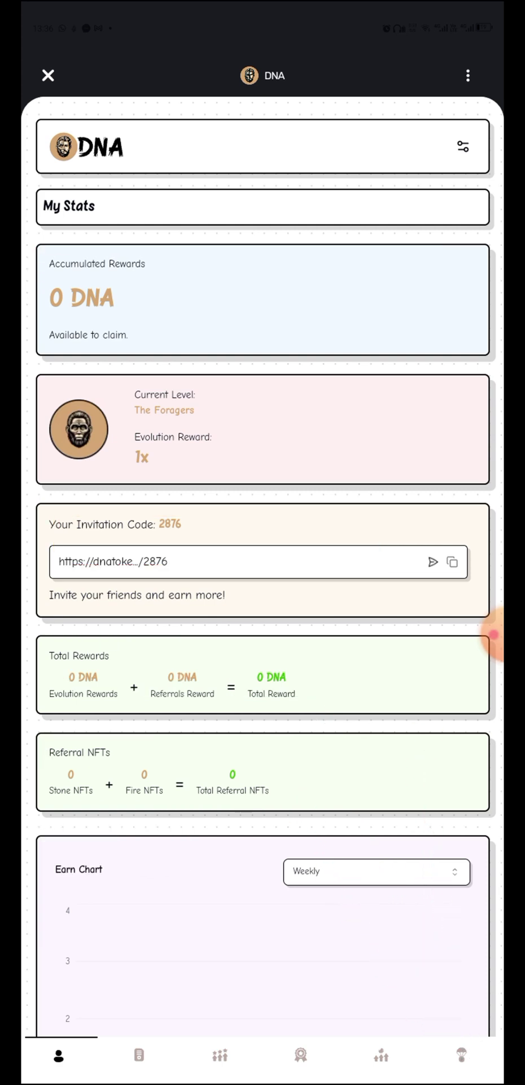
Switch to the DNA mini app's Airdrop tab.
click(462, 1055)
click(492, 634)
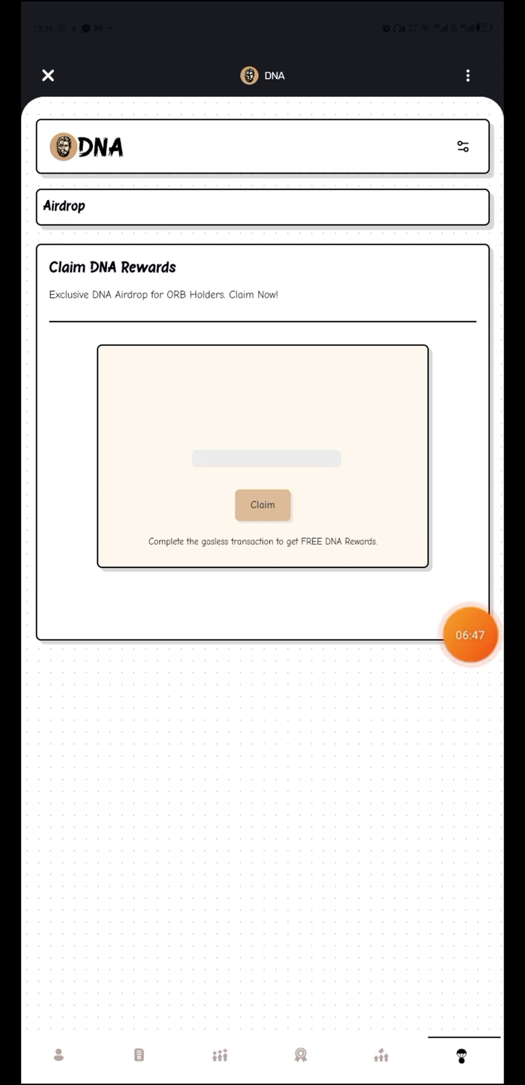
click(470, 694)
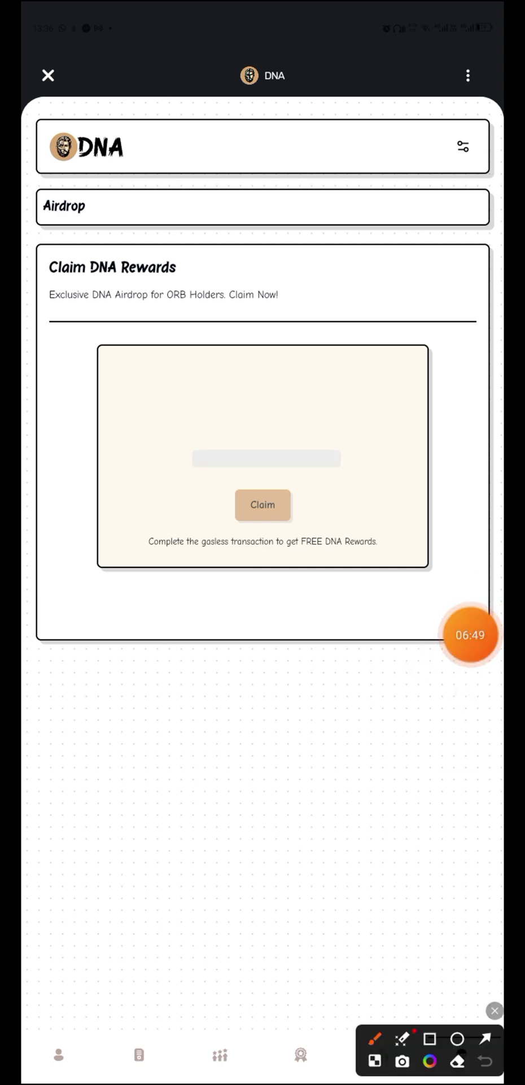
click(430, 1039)
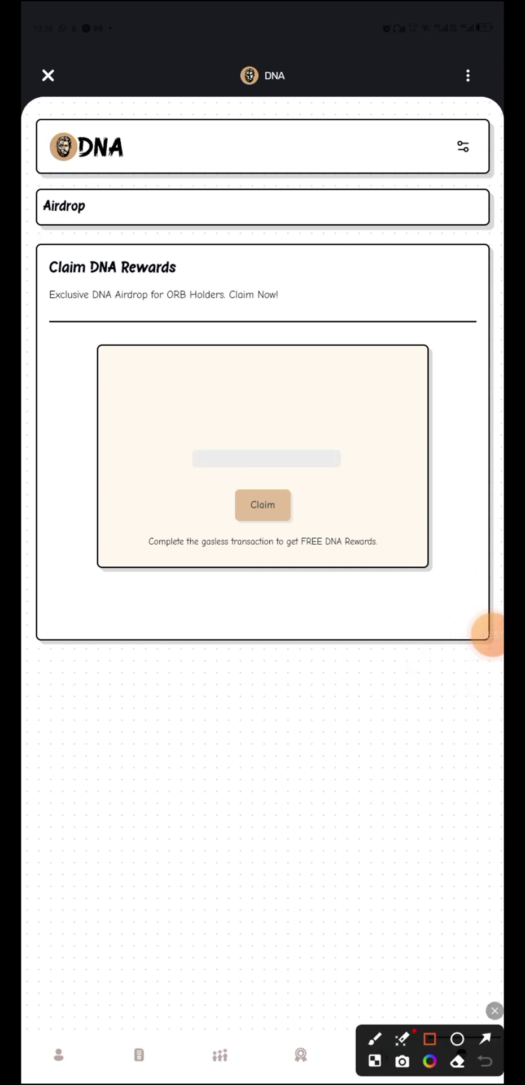
mouse_move(95, 301)
mouse_down()
mouse_move(157, 490)
mouse_move(440, 581)
mouse_up()
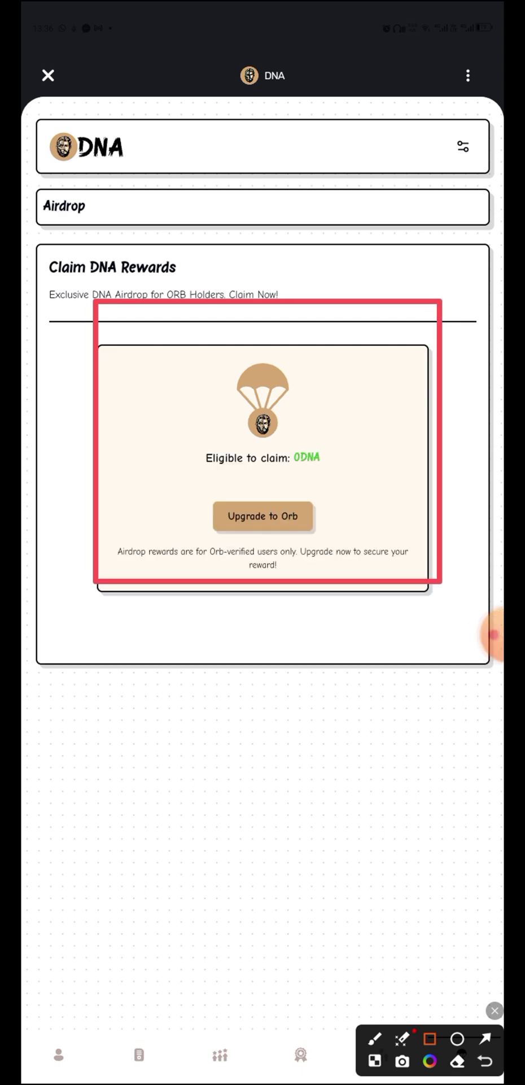
click(493, 635)
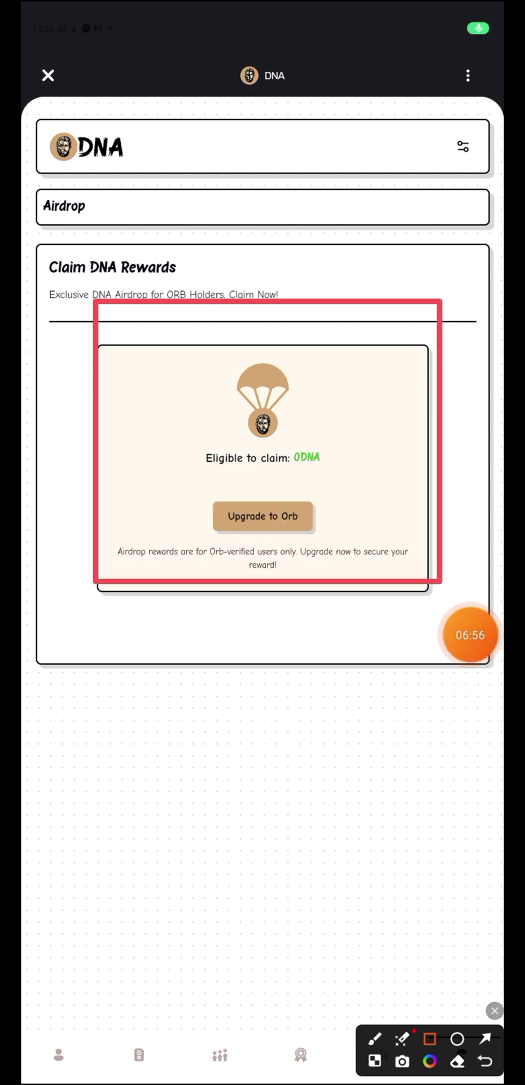
click(485, 1039)
Let the Airdrop card load 'Eligible to claim: 0DNA' with the Upgrade to Orb button.
drag(203, 752, 291, 522)
drag(186, 724, 246, 573)
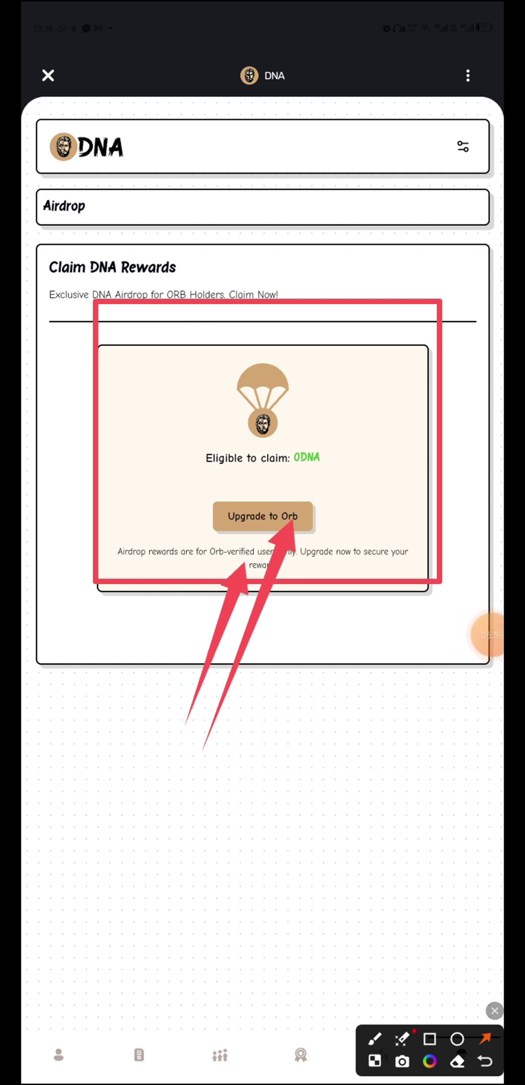
drag(176, 452, 232, 497)
drag(336, 425, 302, 487)
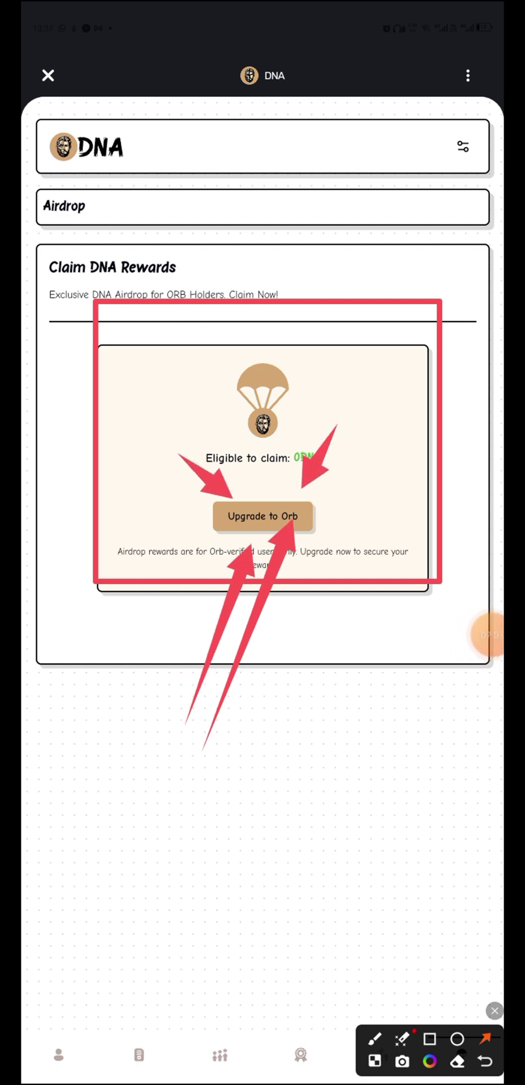
click(495, 1011)
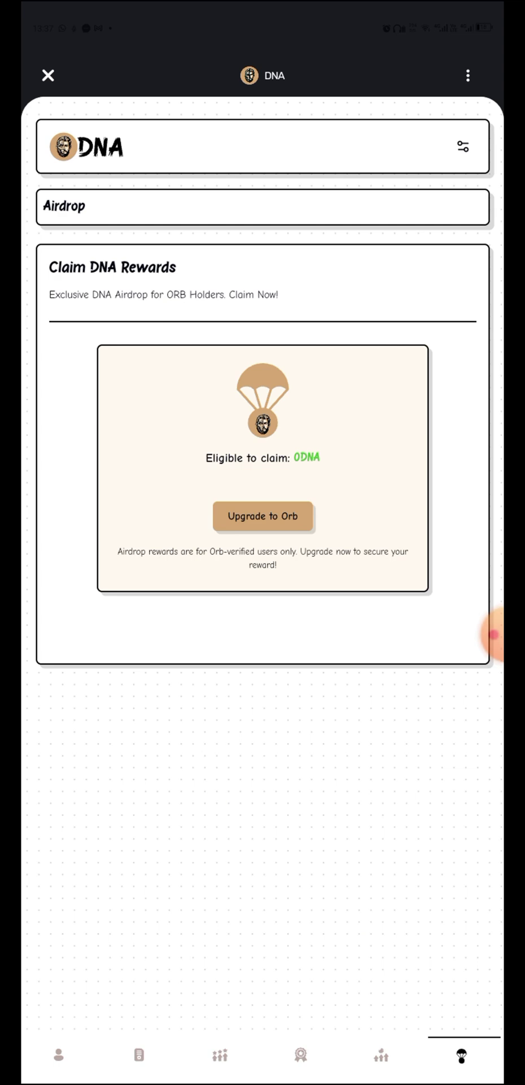
click(495, 634)
click(470, 635)
click(473, 692)
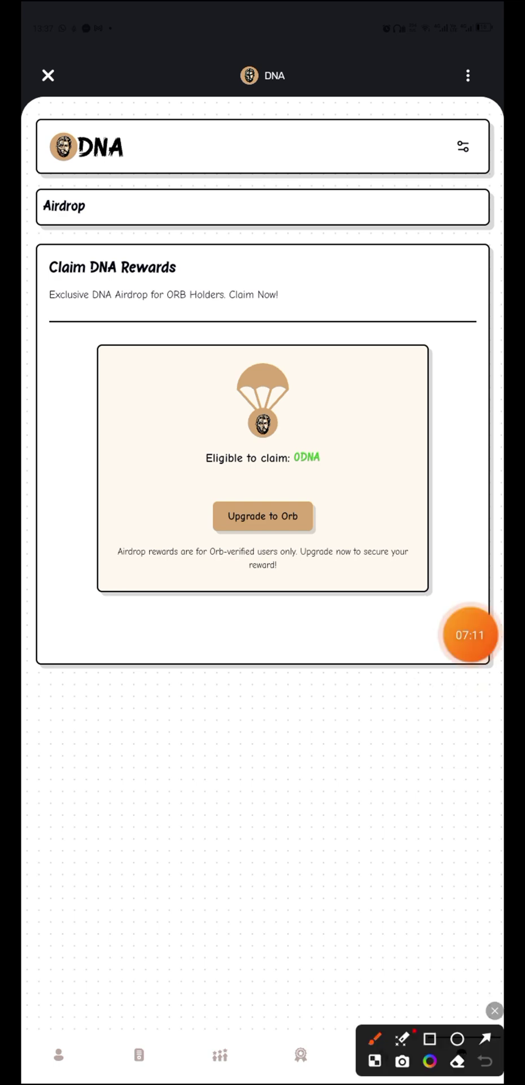
click(430, 1038)
mouse_move(178, 487)
mouse_down()
mouse_move(374, 556)
mouse_move(367, 557)
mouse_up()
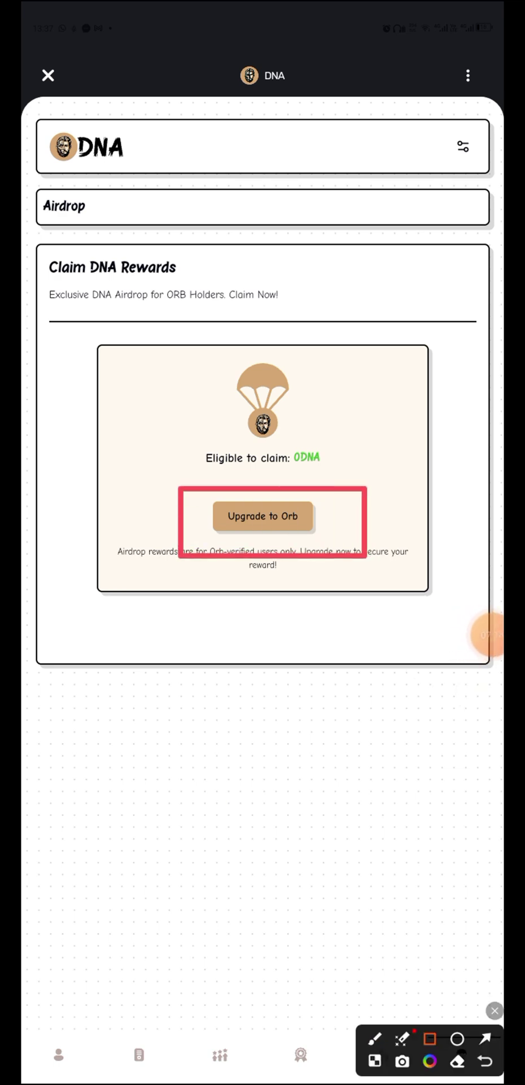
click(495, 1010)
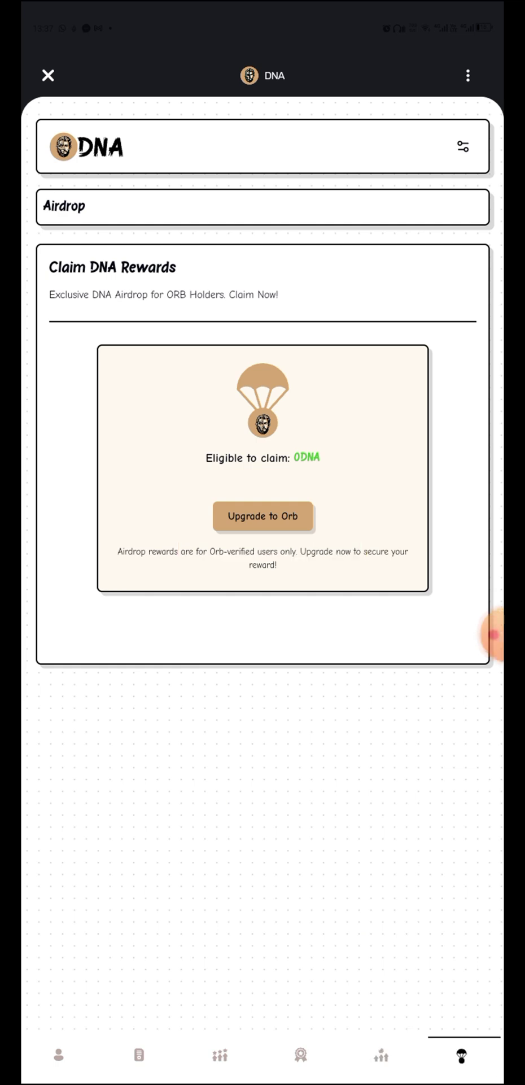
Open Upgrade to Orb Verified, which confirms highest-level Orb verification at Level 1: The Foragers.
click(263, 516)
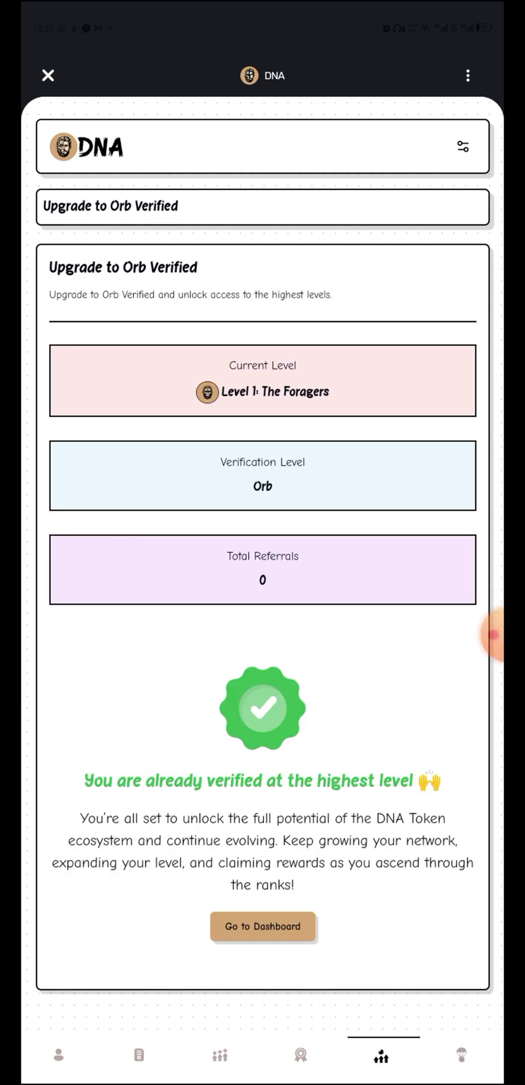
click(493, 634)
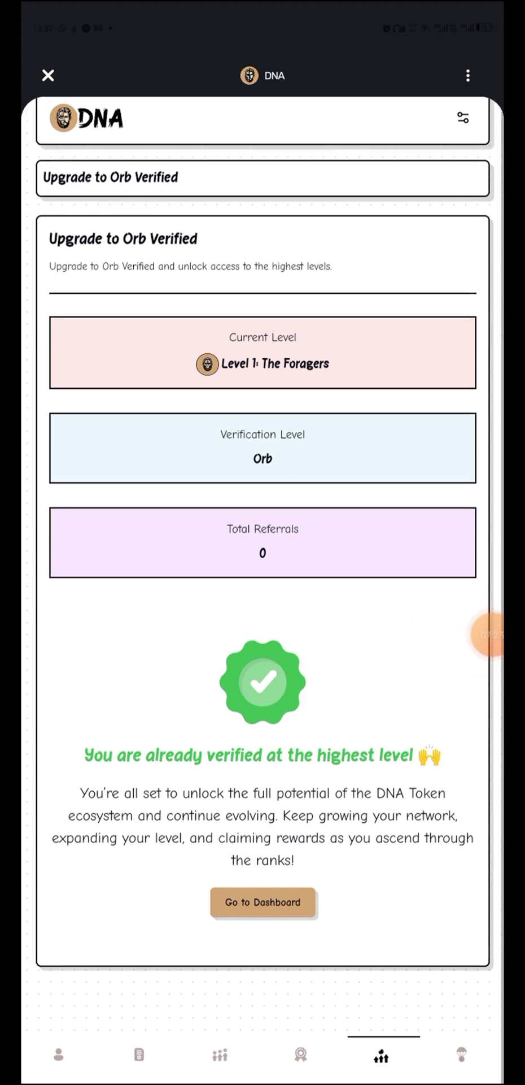
click(470, 635)
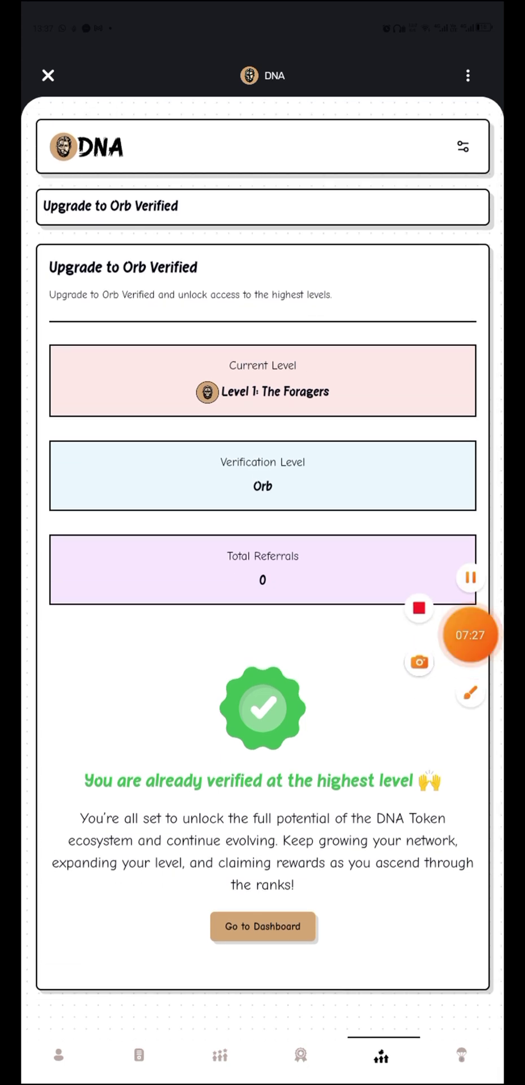
click(470, 693)
click(220, 967)
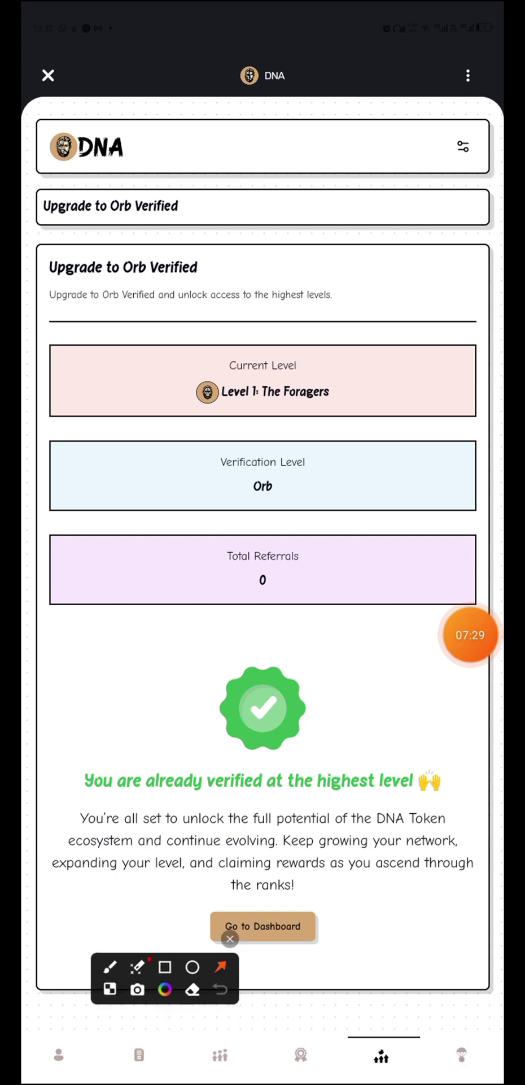
drag(365, 873, 468, 1059)
drag(353, 924, 452, 1023)
drag(425, 873, 446, 955)
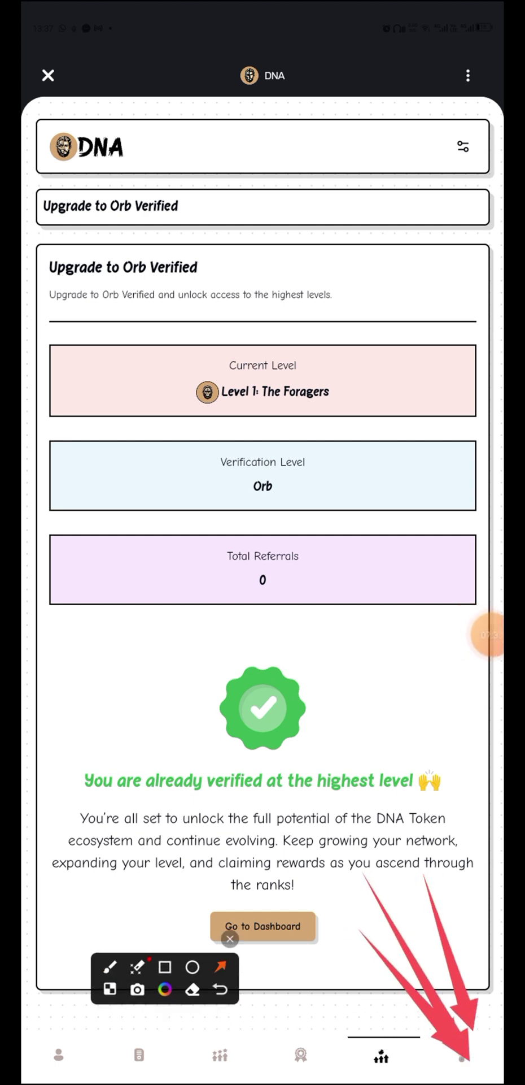
Return to the Airdrop tab, now showing 12.0kDNA eligible to claim via a gasless transaction.
click(229, 939)
click(462, 1055)
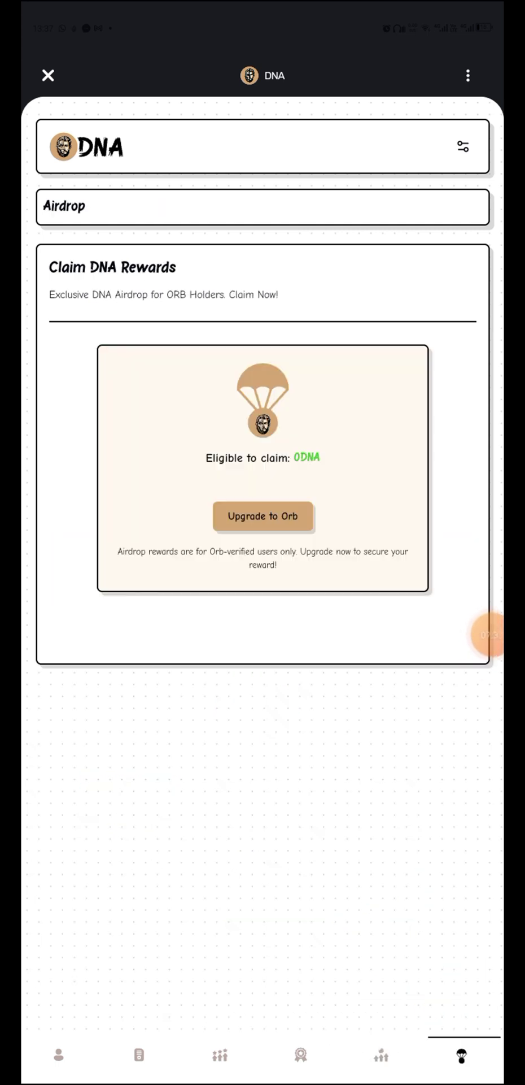
click(489, 634)
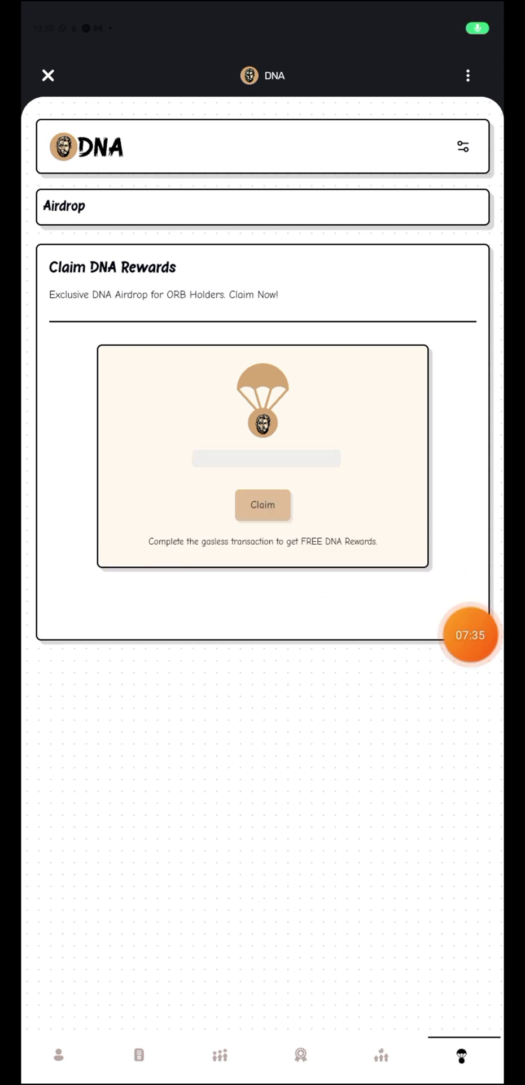
click(471, 634)
click(471, 693)
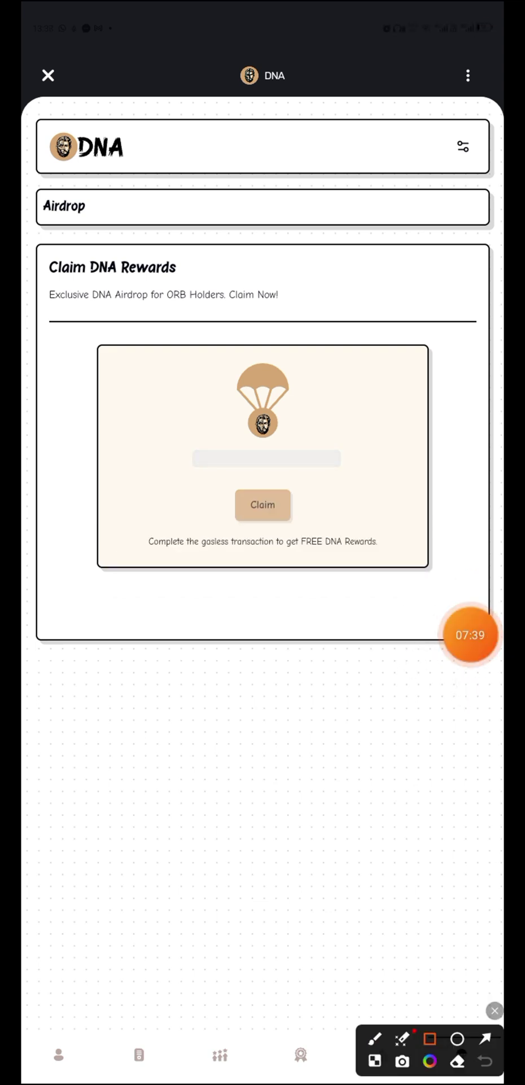
mouse_move(205, 484)
mouse_down()
mouse_move(334, 541)
mouse_move(357, 545)
mouse_up()
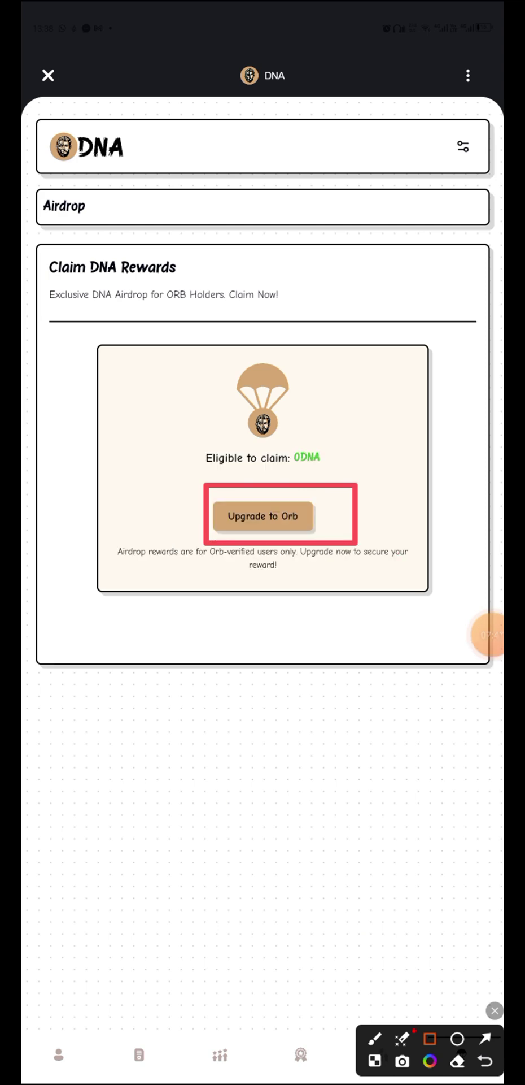
click(486, 1039)
drag(269, 727, 279, 667)
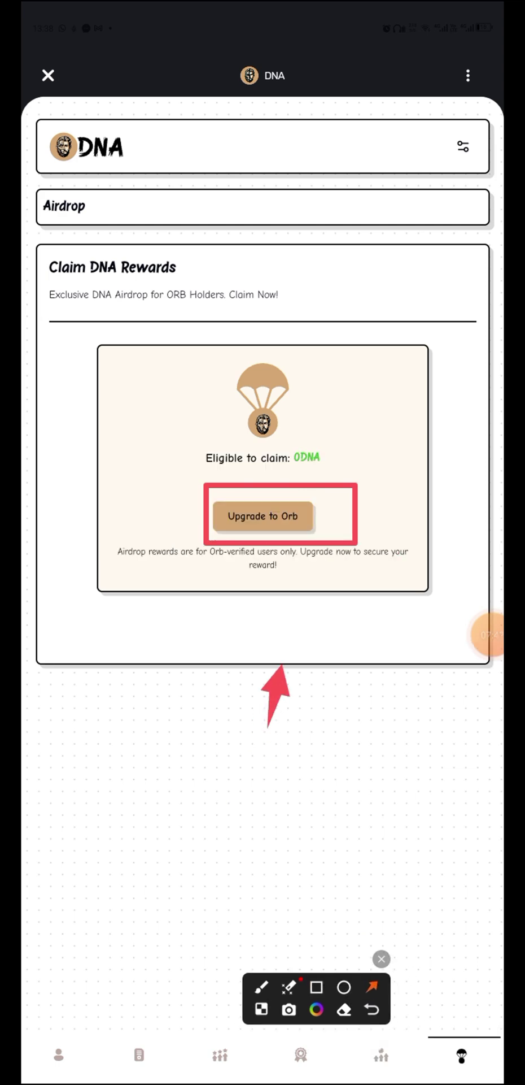
click(379, 959)
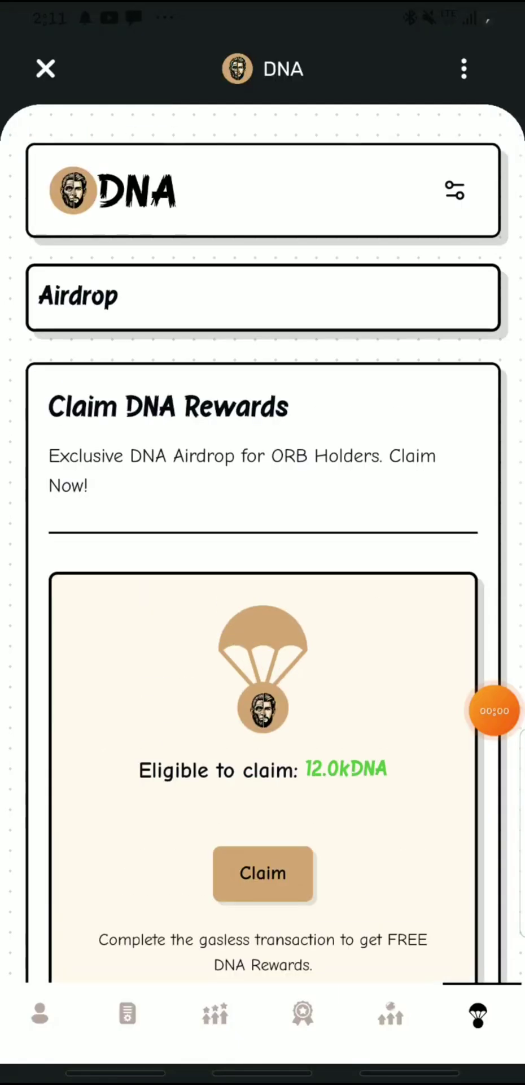
click(423, 752)
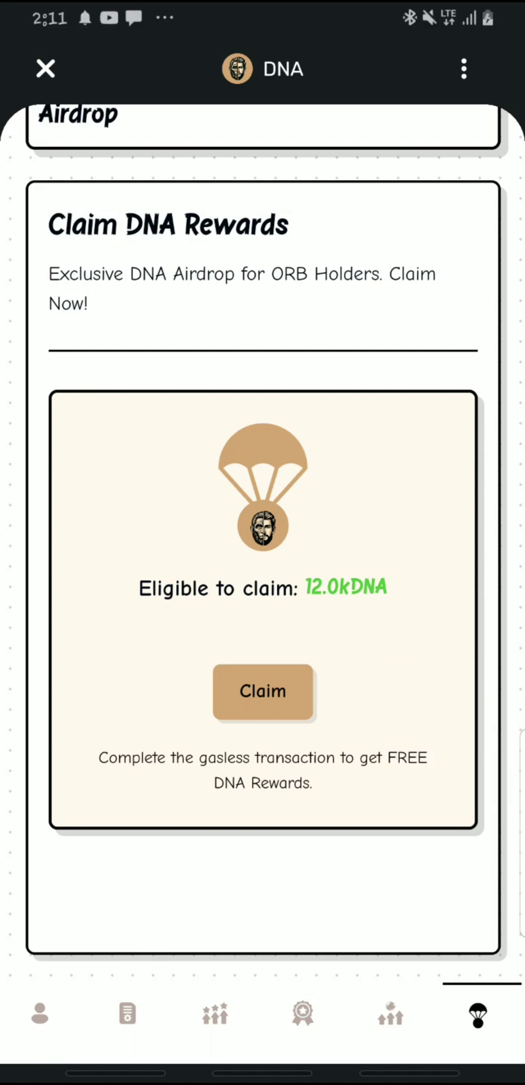
click(399, 987)
mouse_move(178, 638)
mouse_down()
mouse_move(353, 773)
mouse_move(346, 764)
mouse_up()
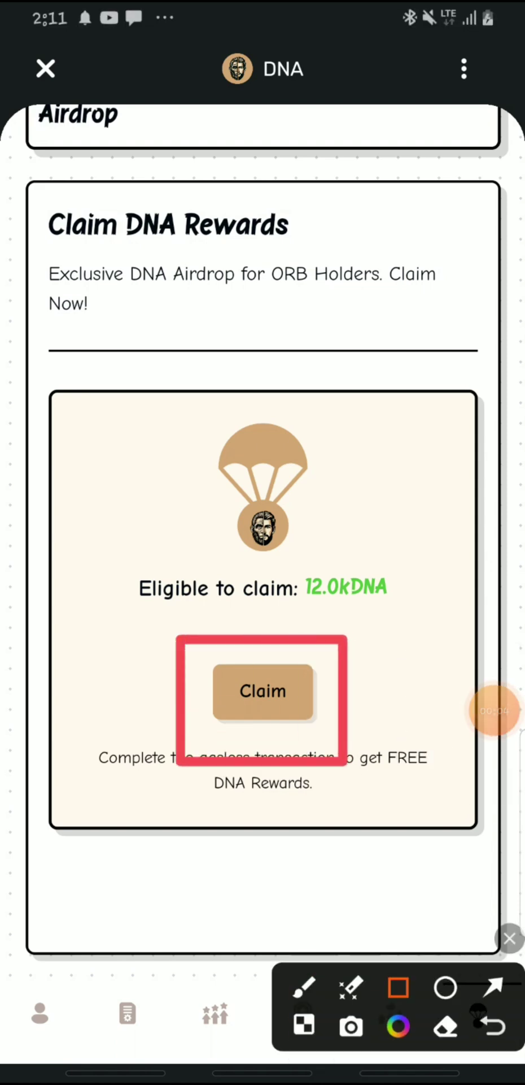
click(494, 987)
drag(225, 891, 267, 747)
drag(162, 849, 226, 717)
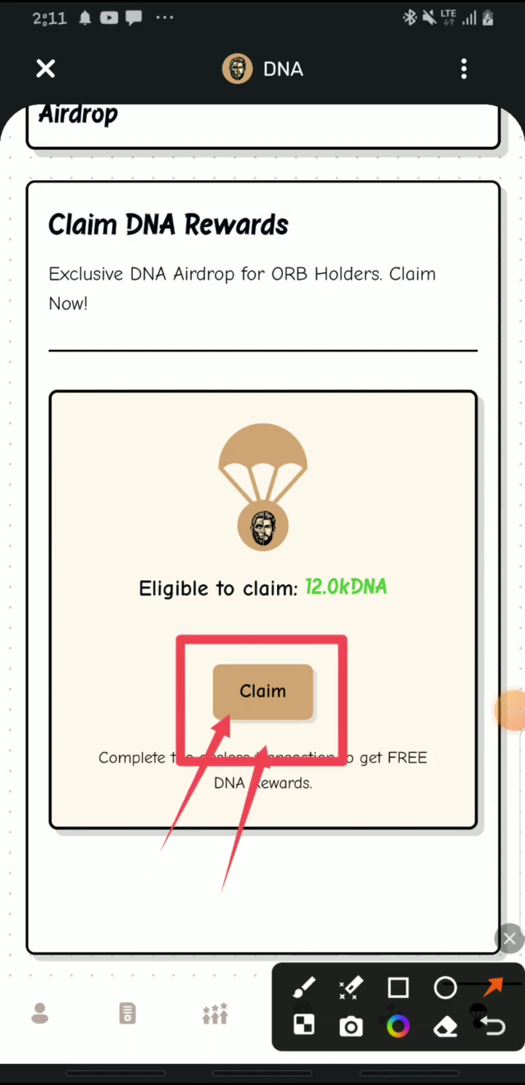
click(399, 987)
mouse_move(283, 545)
mouse_down()
mouse_move(339, 599)
mouse_move(411, 634)
mouse_move(415, 630)
mouse_up()
click(494, 987)
mouse_move(455, 705)
mouse_down()
mouse_move(314, 710)
mouse_move(295, 721)
mouse_up()
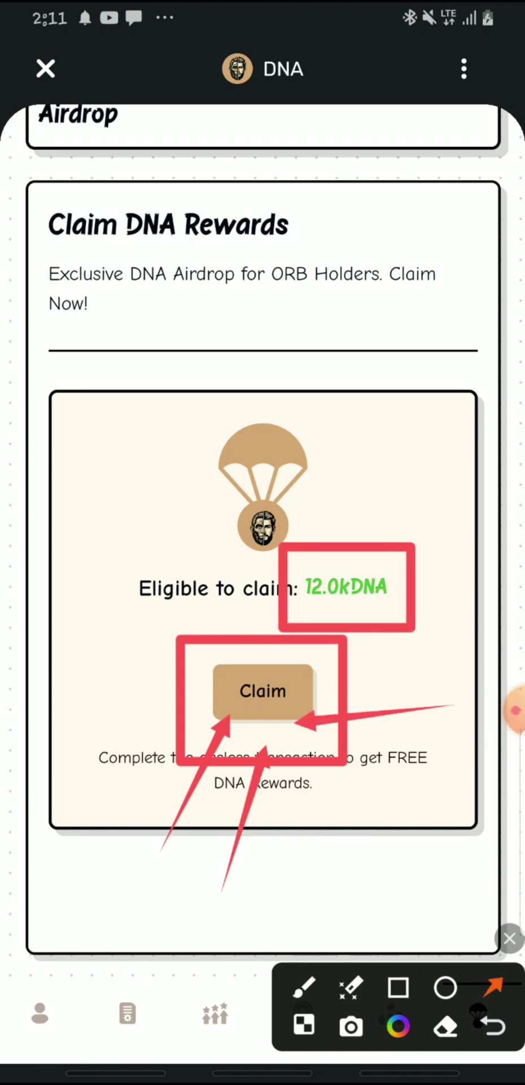
click(509, 938)
click(263, 691)
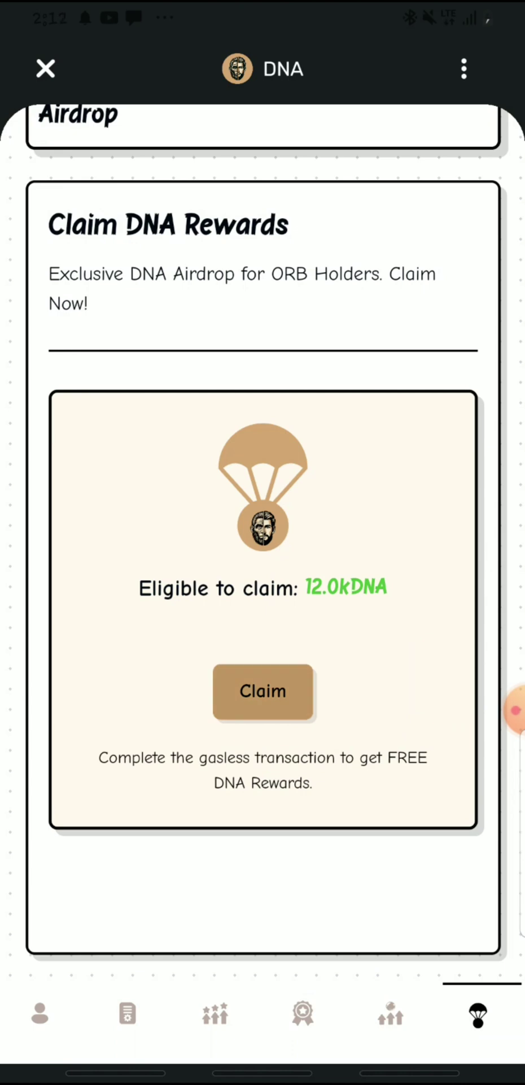
click(515, 711)
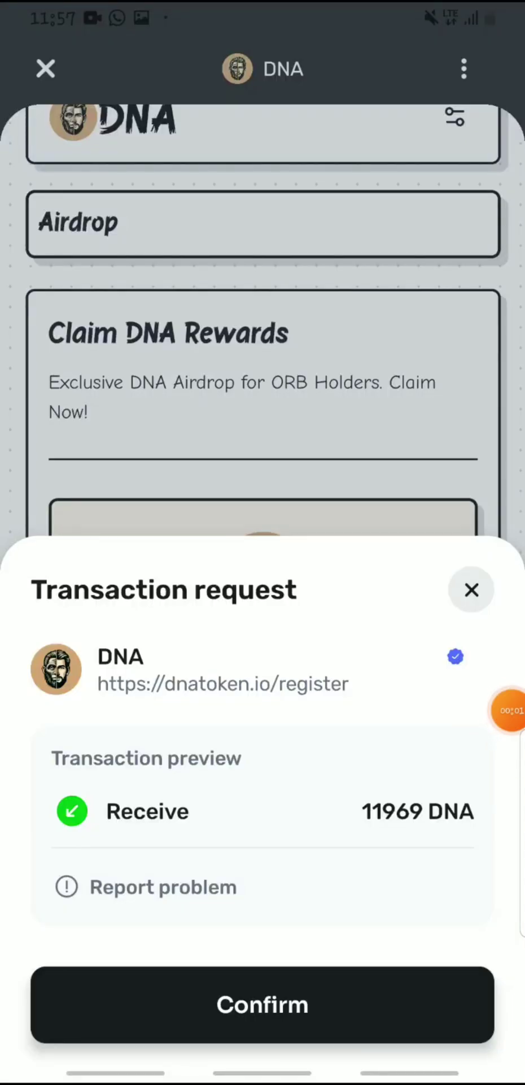
Confirm the transaction request for 11969 DNA and wait until it reports Success.
click(511, 711)
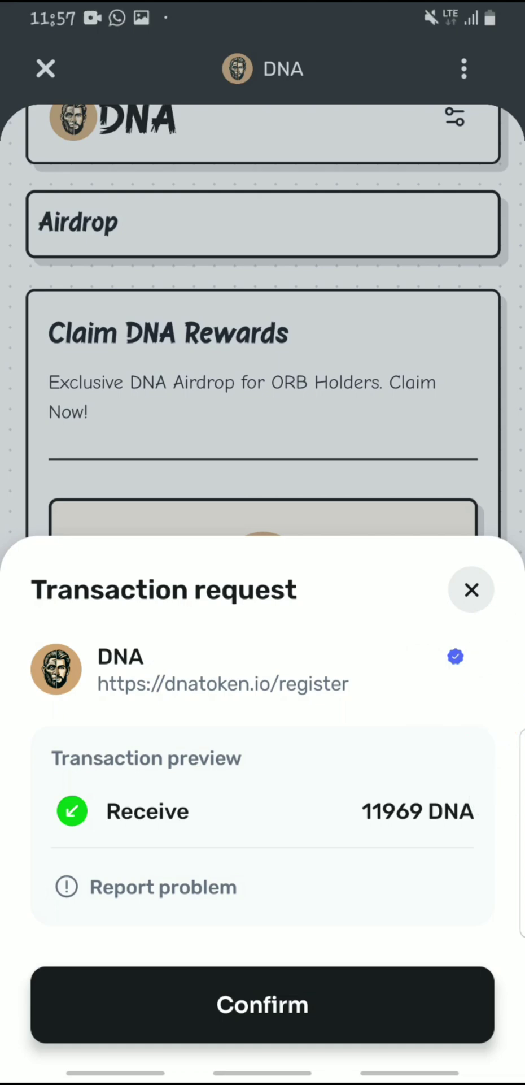
click(398, 987)
drag(189, 965, 382, 1045)
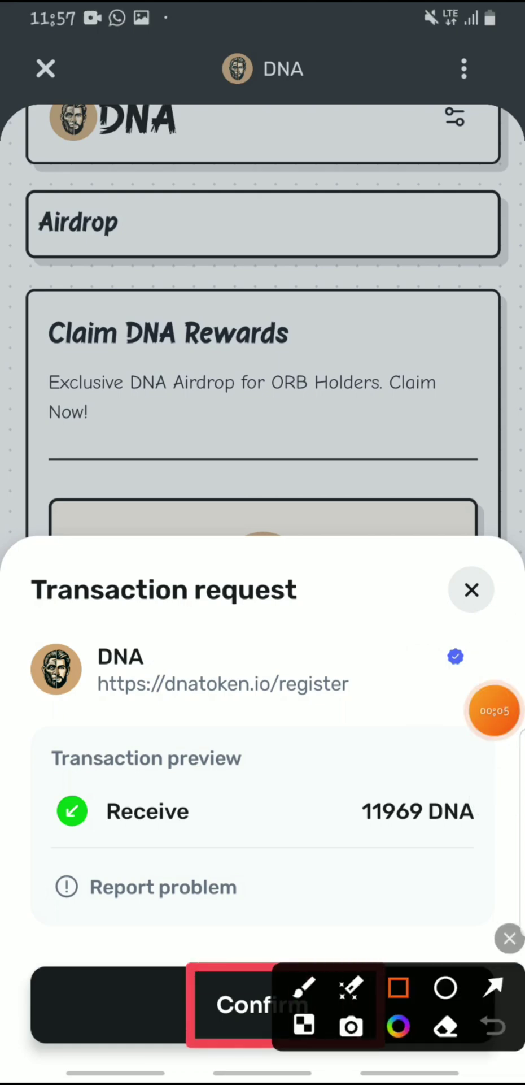
click(509, 938)
click(263, 1005)
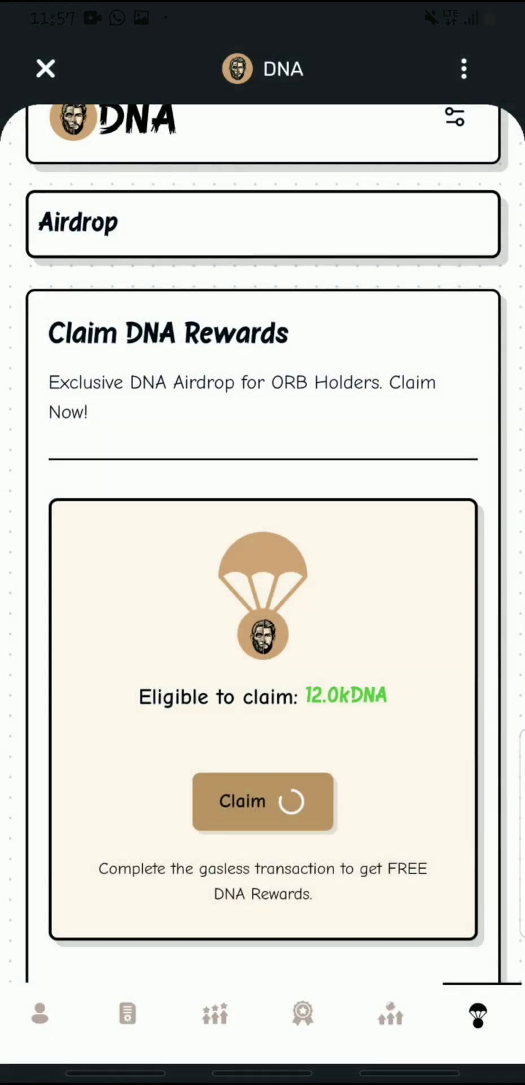
Wait out the Claim spinner until the Congratulations card confirms the Airdrop Rewards Claim completed.
click(509, 711)
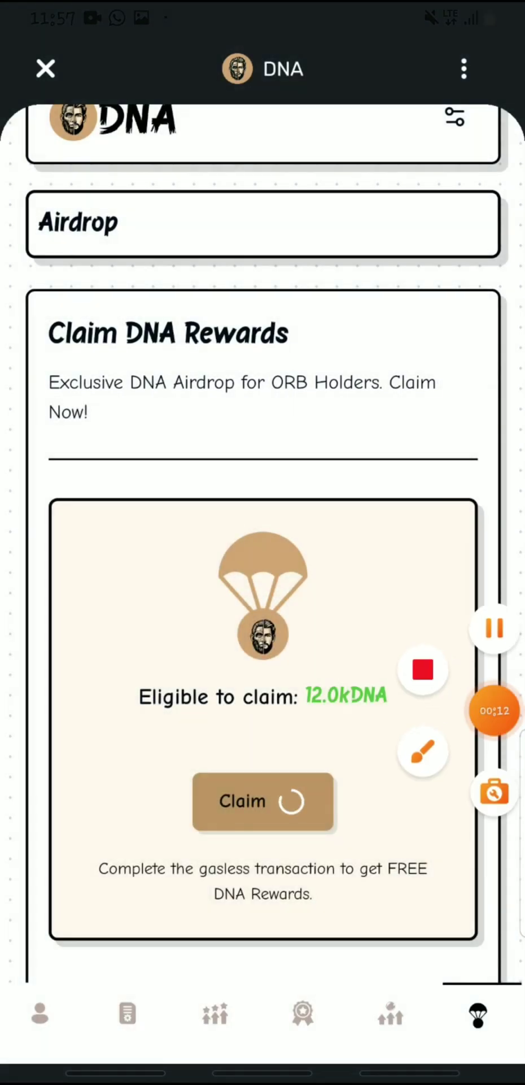
click(423, 751)
click(399, 987)
mouse_move(171, 756)
mouse_down()
mouse_move(234, 829)
mouse_move(358, 855)
mouse_up()
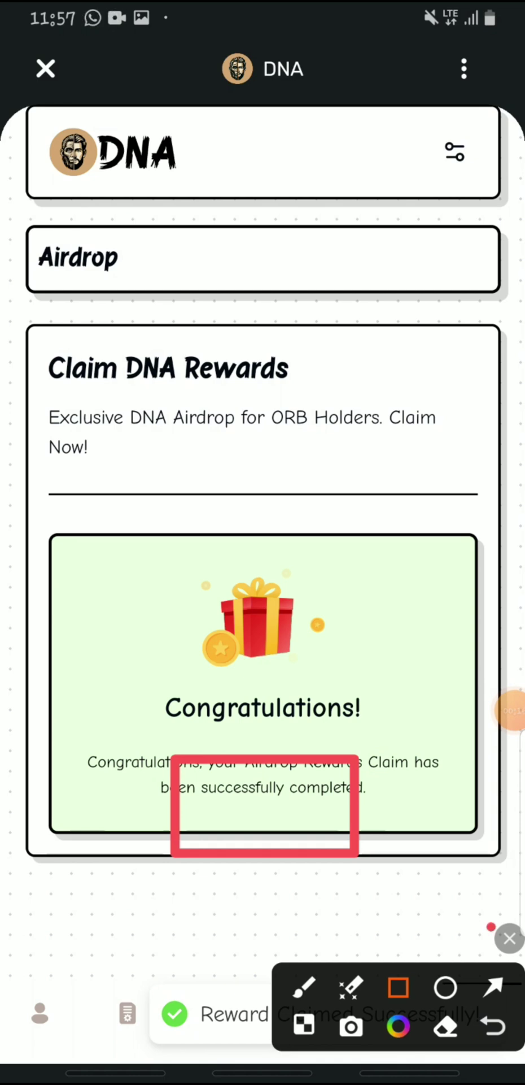
click(509, 938)
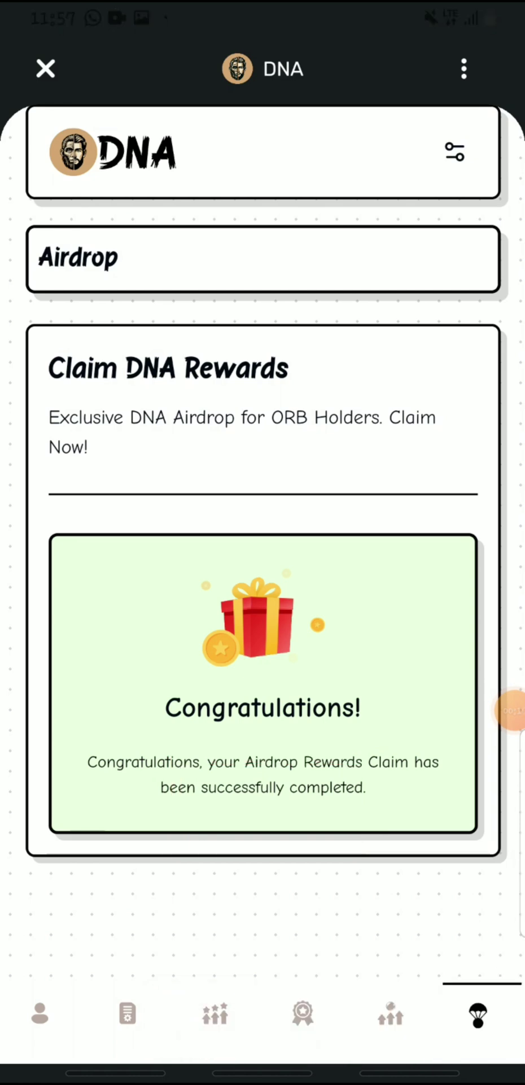